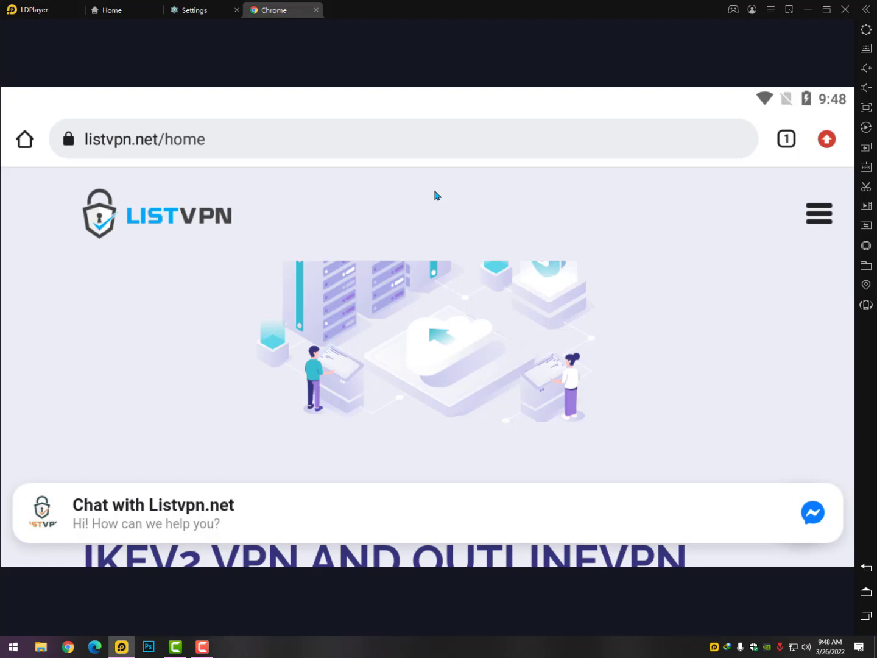
scroll(428, 260, "down", 3)
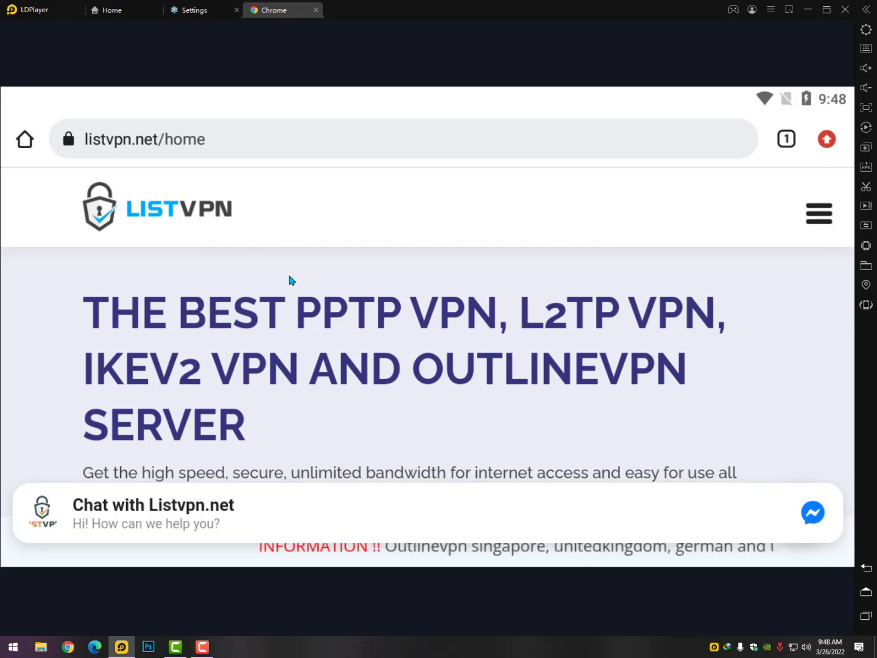
scroll(306, 320, "down", 2)
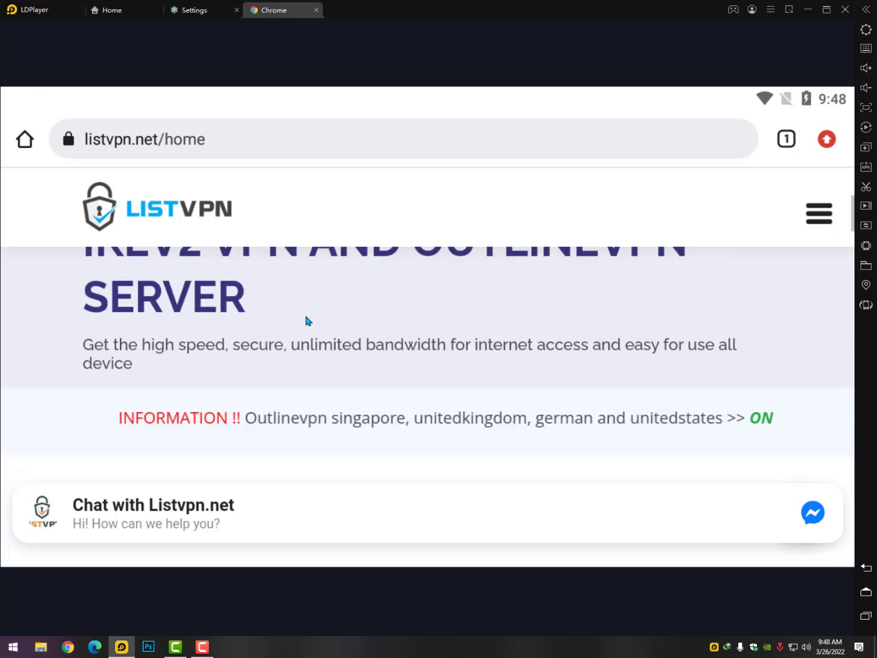
scroll(306, 321, "down", 2)
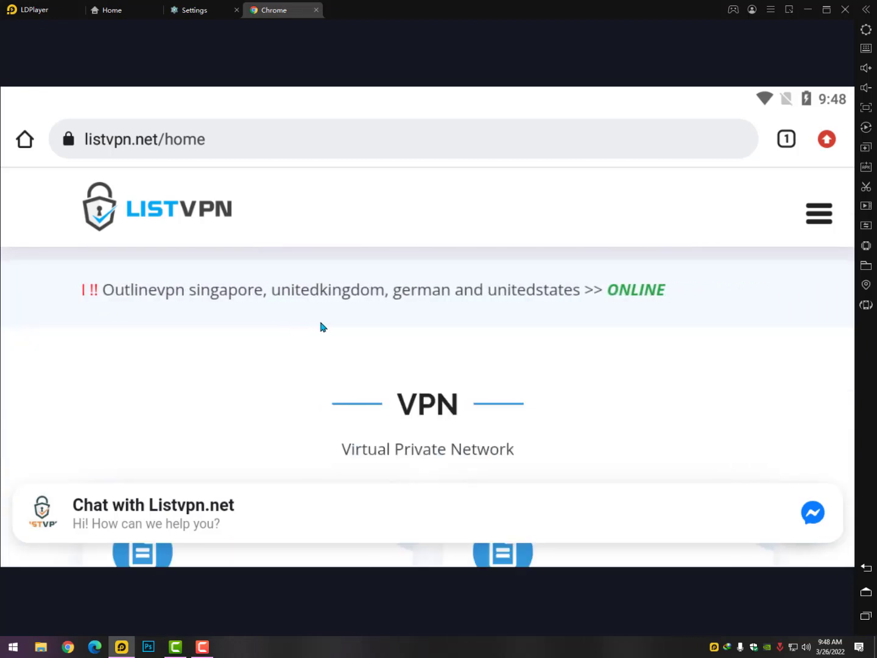
scroll(320, 326, "down", 3)
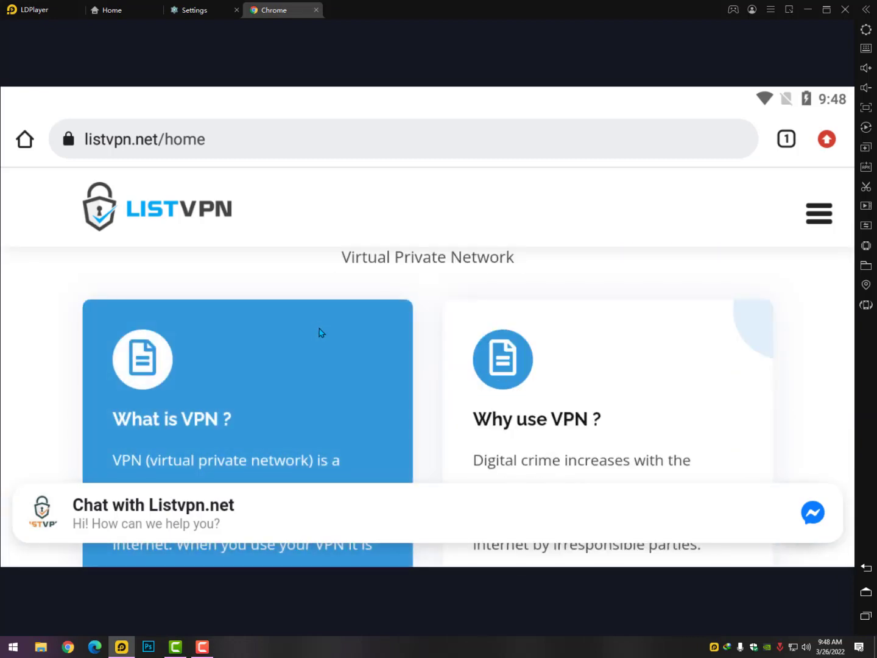
scroll(307, 453, "down", 2)
scroll(308, 454, "down", 2)
scroll(308, 454, "down", 2)
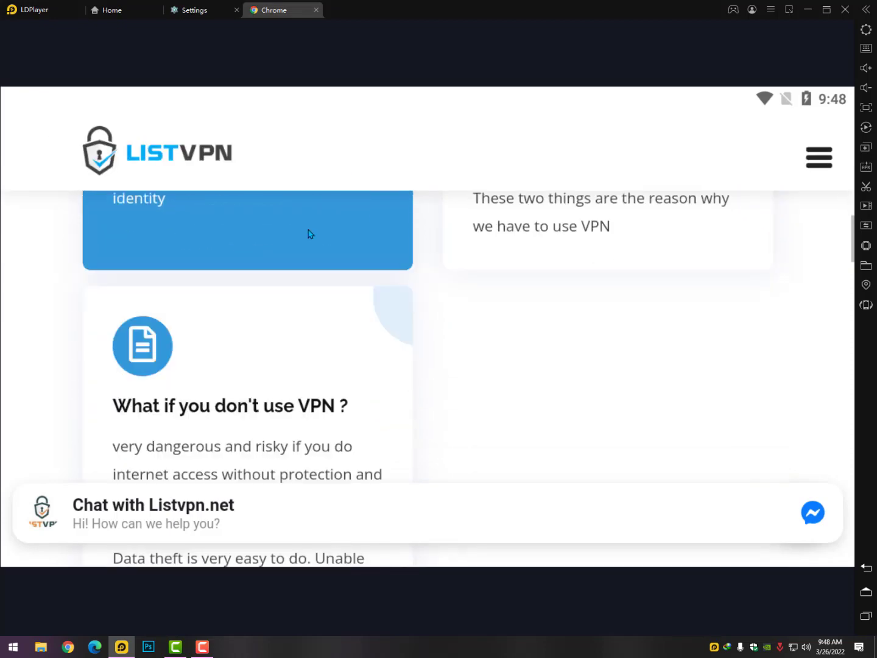
scroll(313, 445, "down", 3)
left_click_drag(313, 445, 306, 292)
left_click_drag(311, 435, 335, 256)
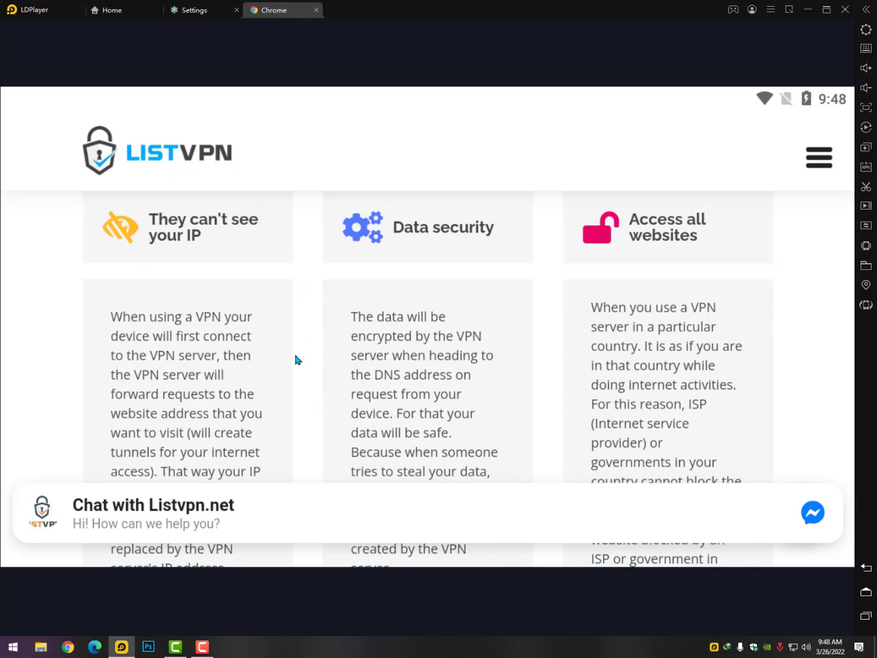
scroll(305, 437, "down", 5)
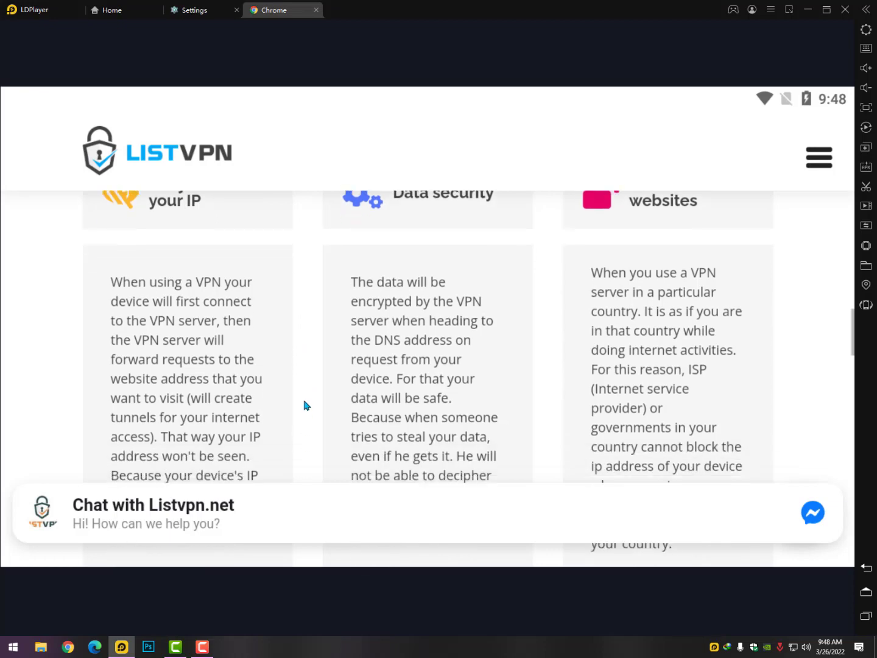
scroll(299, 418, "down", 2)
scroll(310, 364, "down", 3)
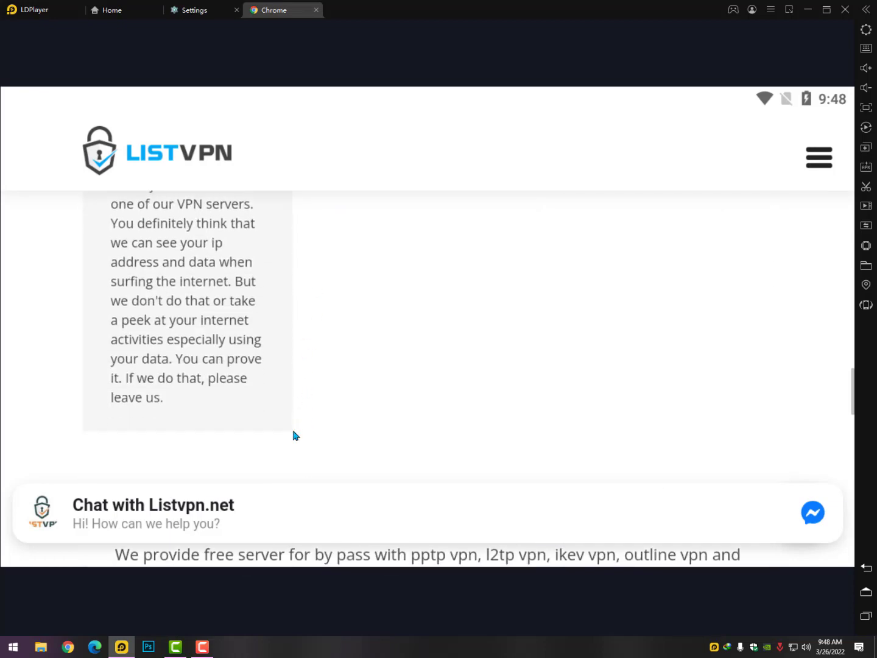
scroll(294, 434, "down", 3)
scroll(290, 463, "down", 3)
scroll(302, 363, "down", 2)
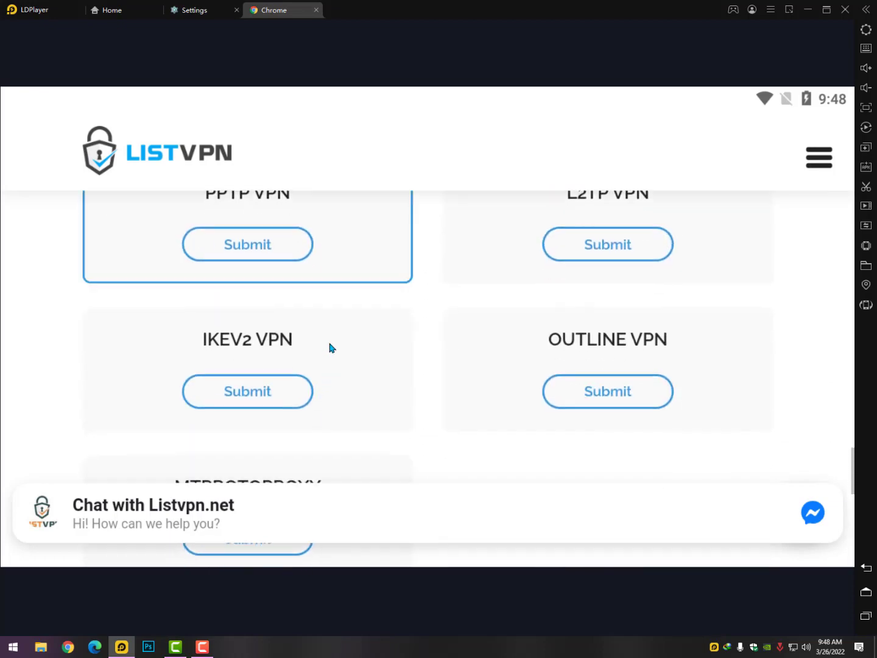
scroll(331, 384, "up", 2)
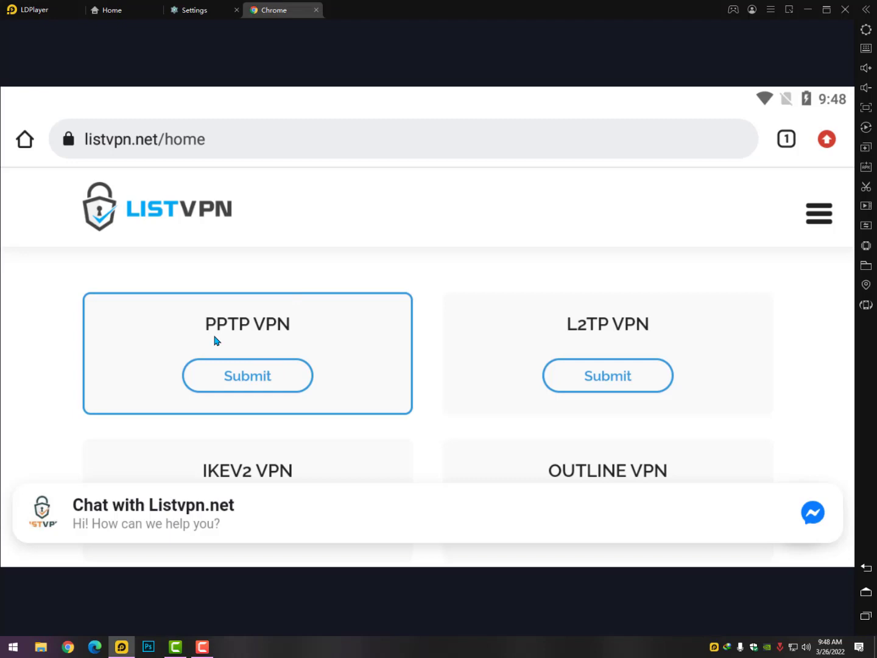
Step: Open listvpn.net's free PPTP server list, go to page 4, and open the India server
left_click(258, 389)
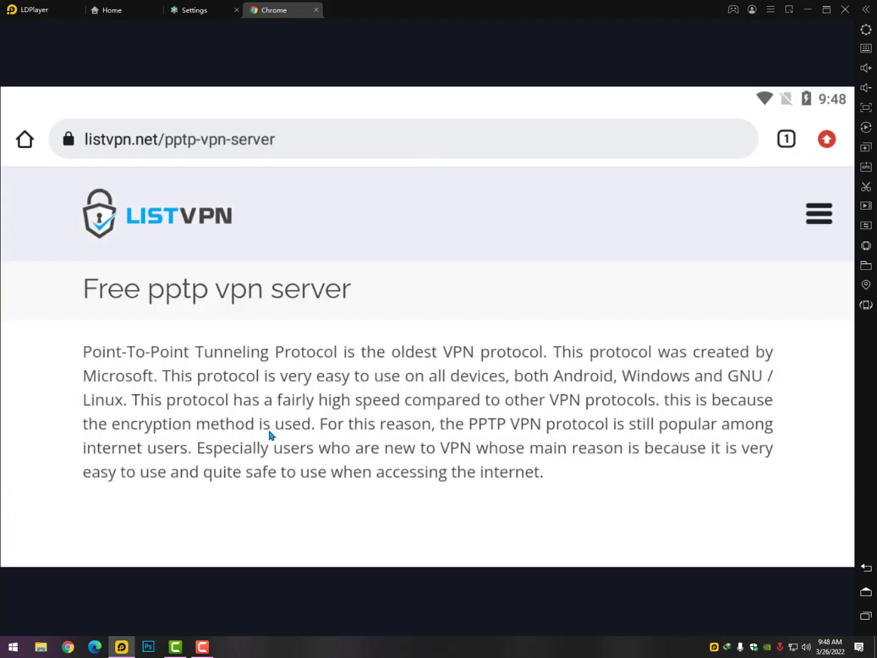
left_click_drag(269, 433, 284, 327)
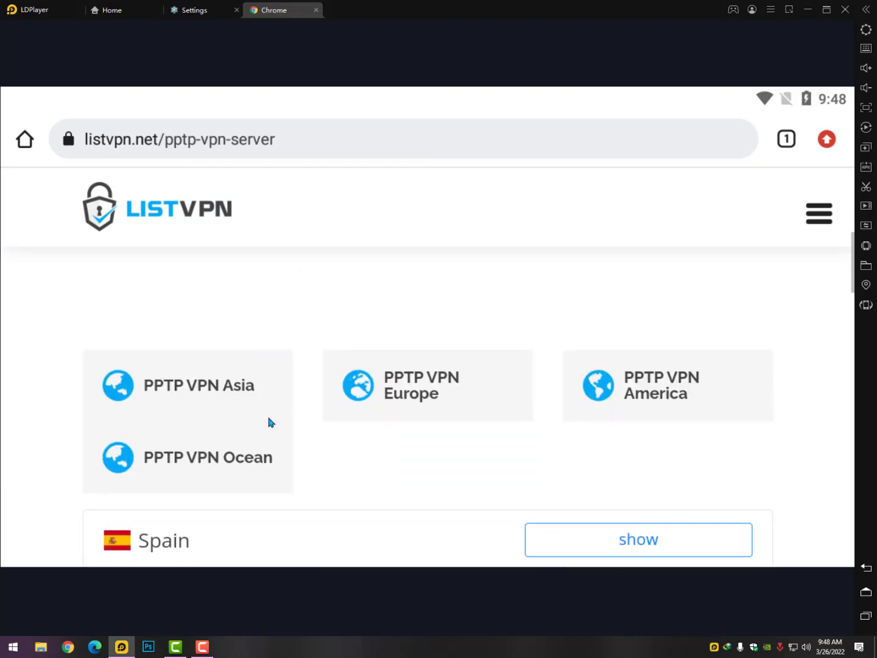
left_click_drag(296, 480, 307, 366)
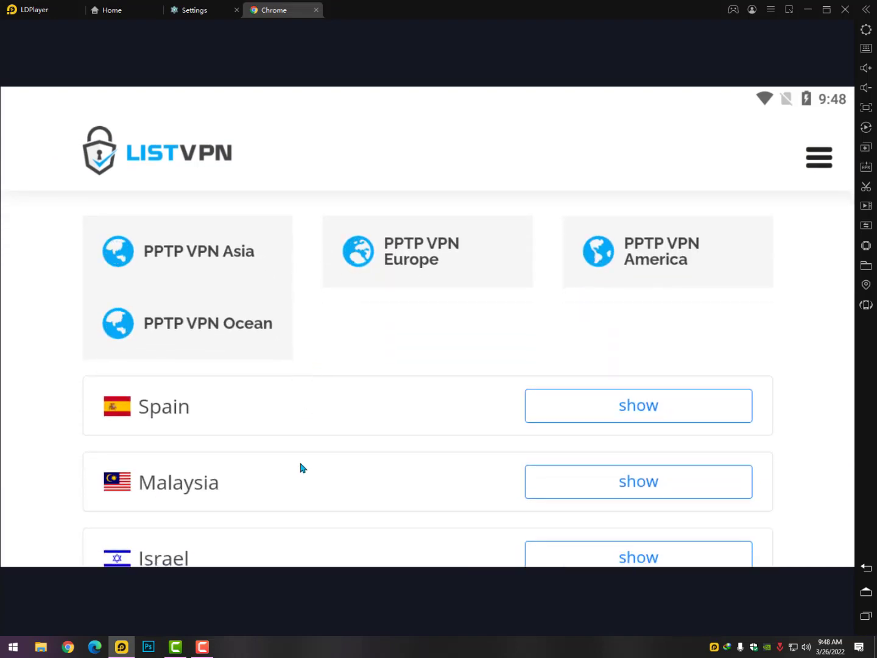
left_click_drag(300, 468, 301, 450)
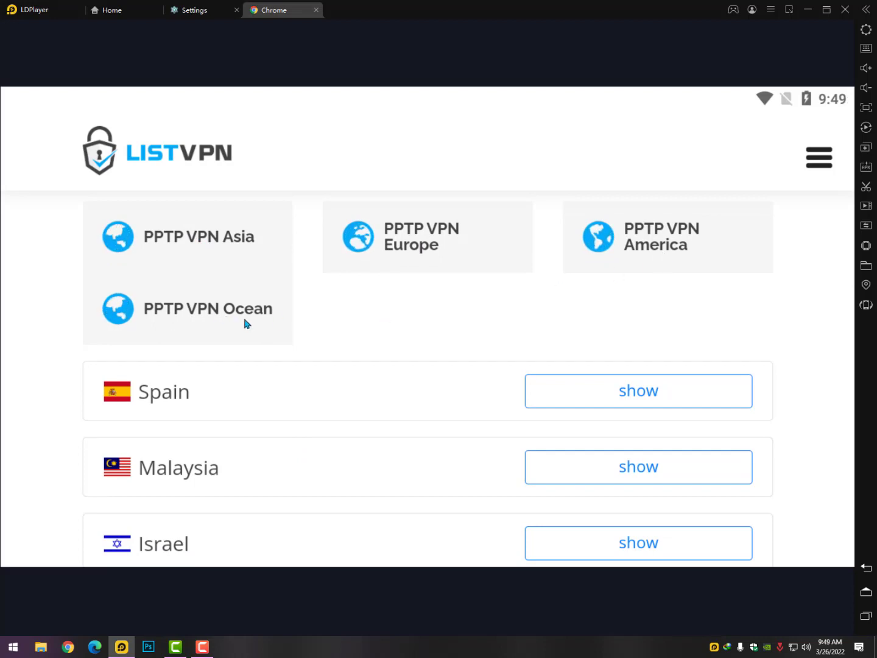
mouse_move(303, 496)
left_mouse_down()
mouse_move(308, 310)
mouse_move(329, 207)
left_mouse_up()
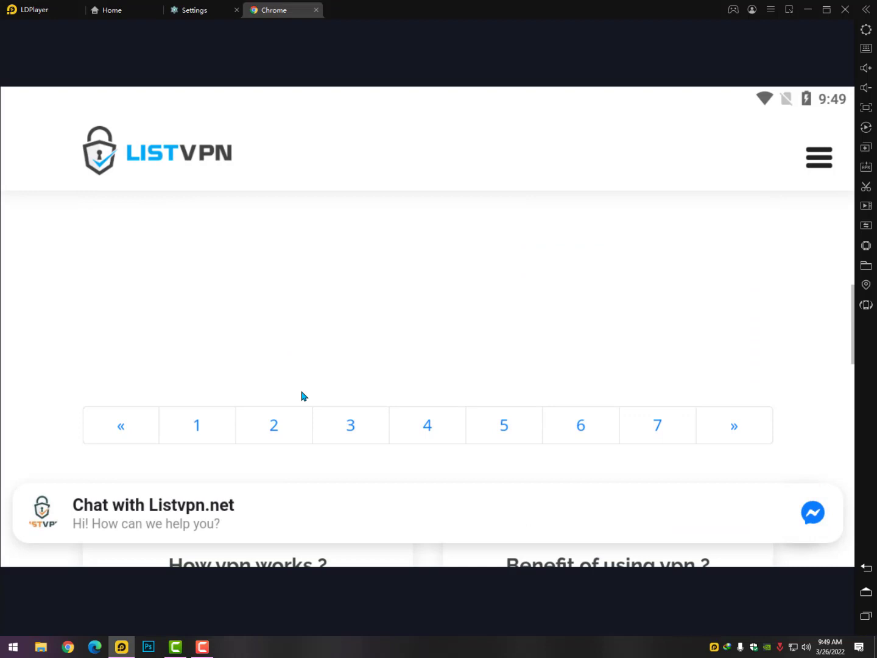
left_click_drag(302, 396, 323, 280)
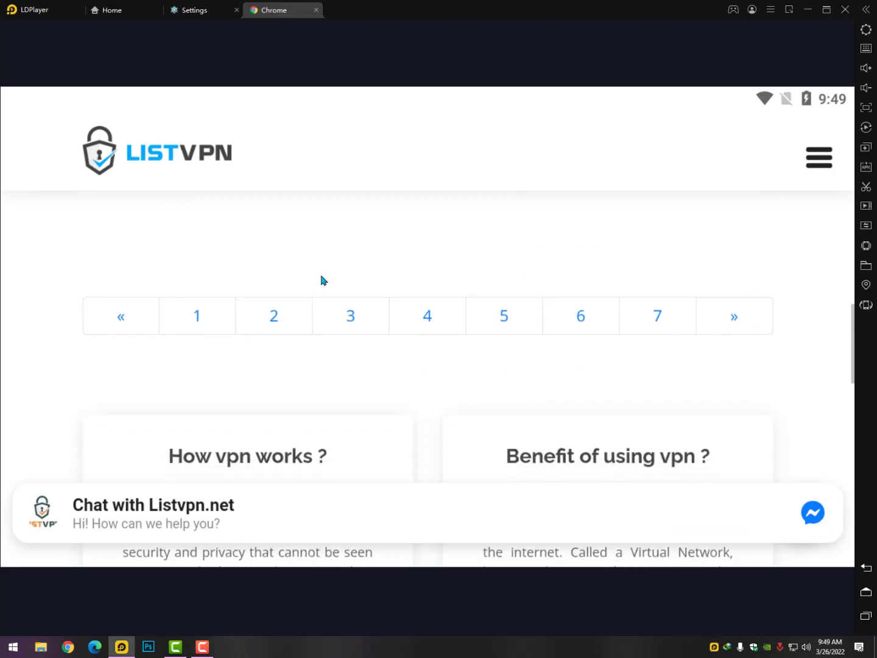
left_click(428, 317)
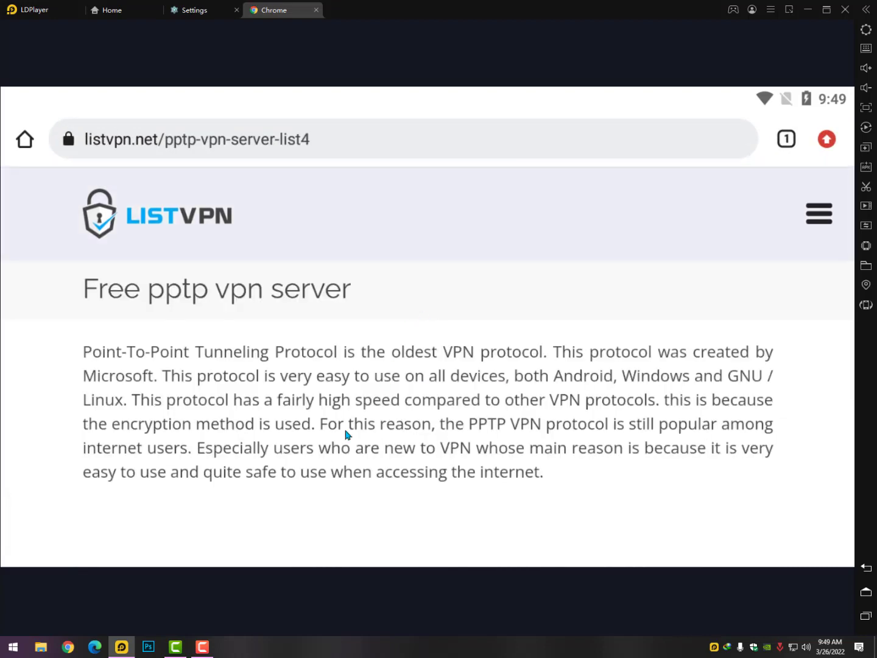
left_click_drag(346, 434, 374, 212)
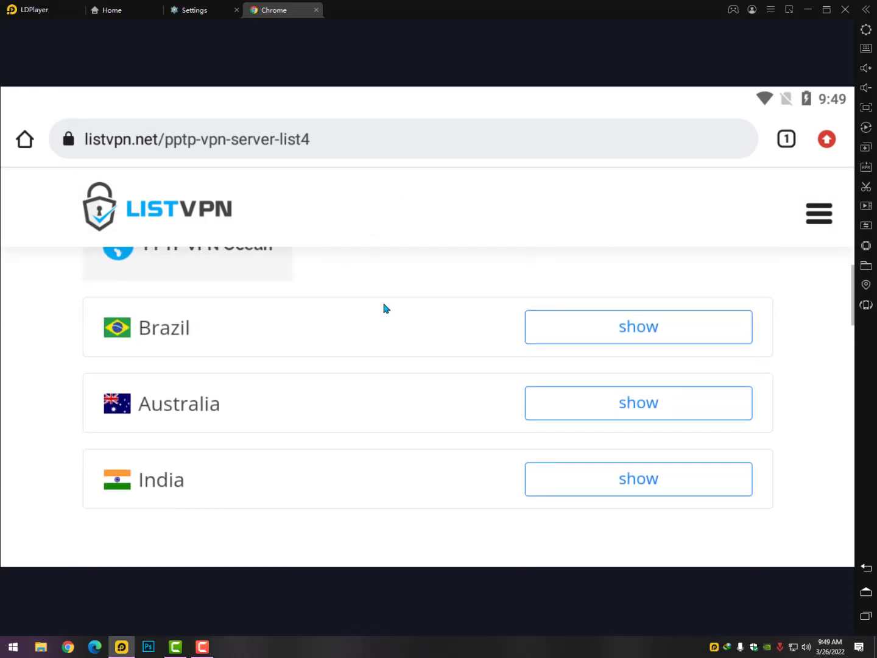
left_click(607, 381)
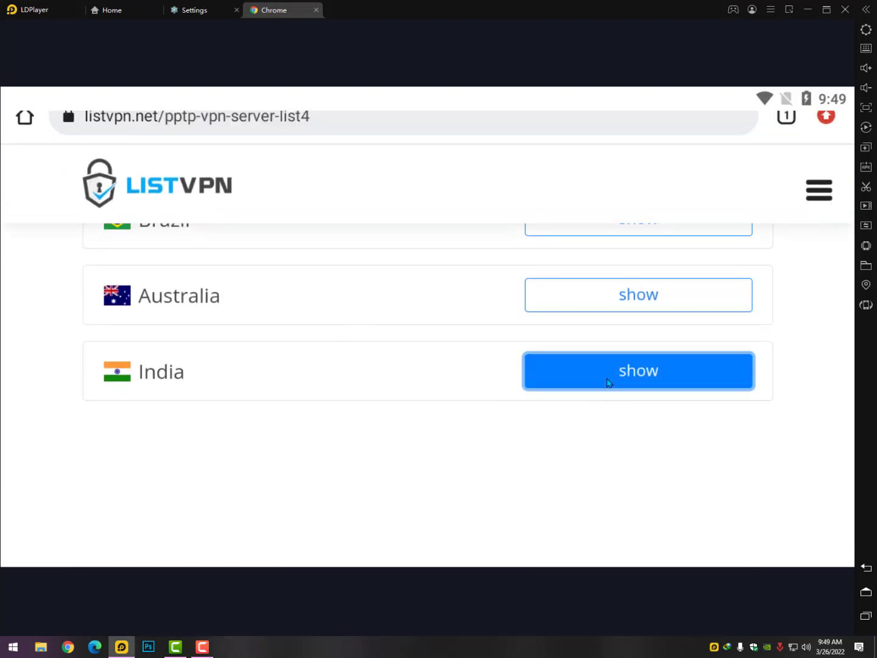
left_click_drag(335, 470, 358, 215)
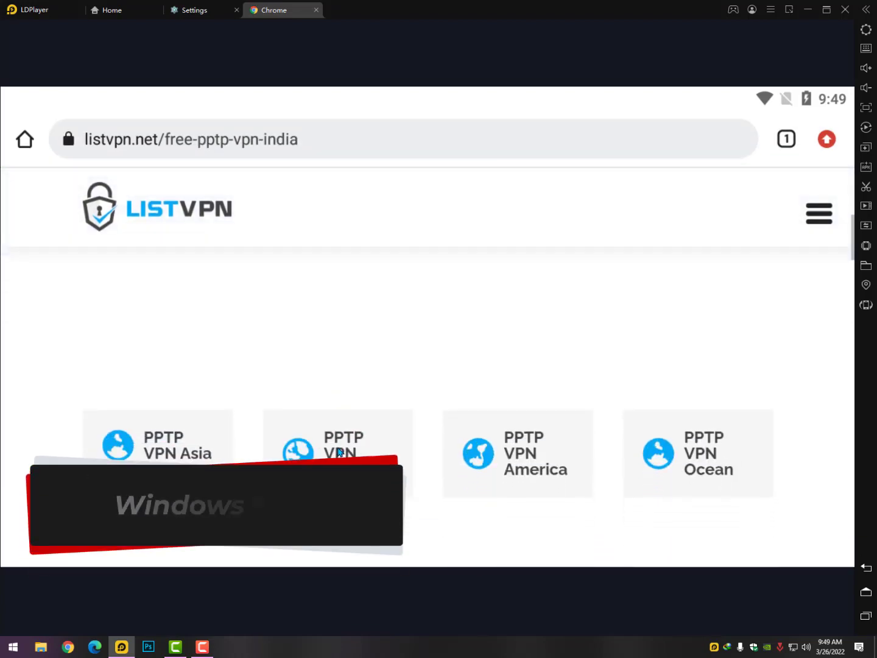
left_click_drag(337, 453, 366, 319)
left_click_drag(332, 434, 385, 179)
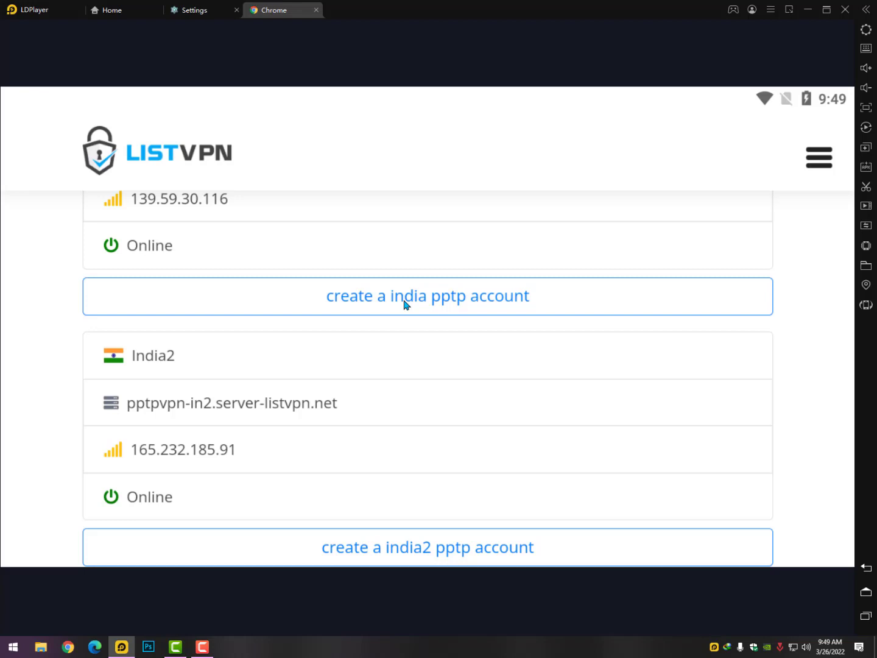
Step: Open the 'create a india pptp account' form from the India server details
left_click(453, 306)
left_click_drag(229, 457, 290, 352)
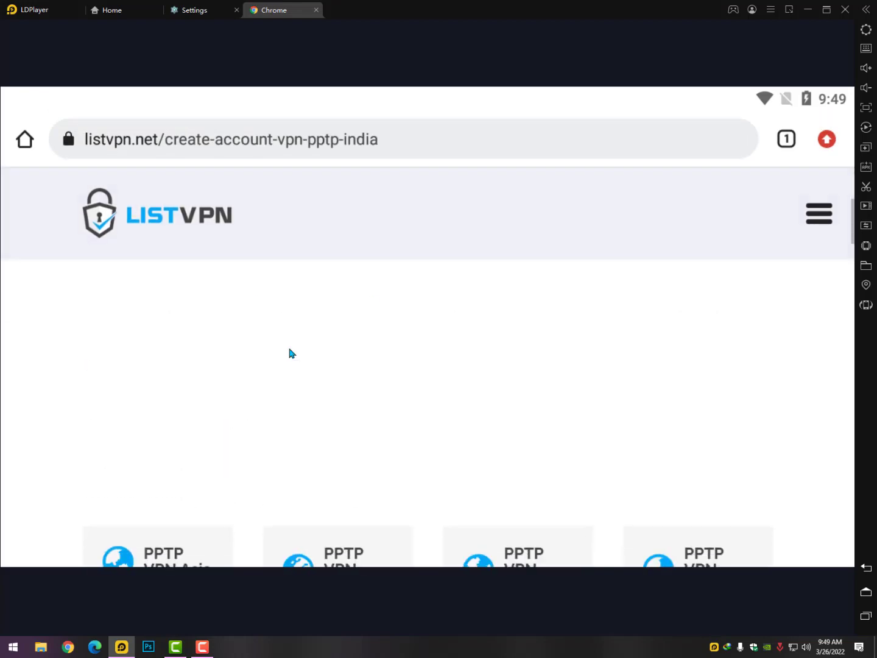
left_click_drag(302, 431, 332, 229)
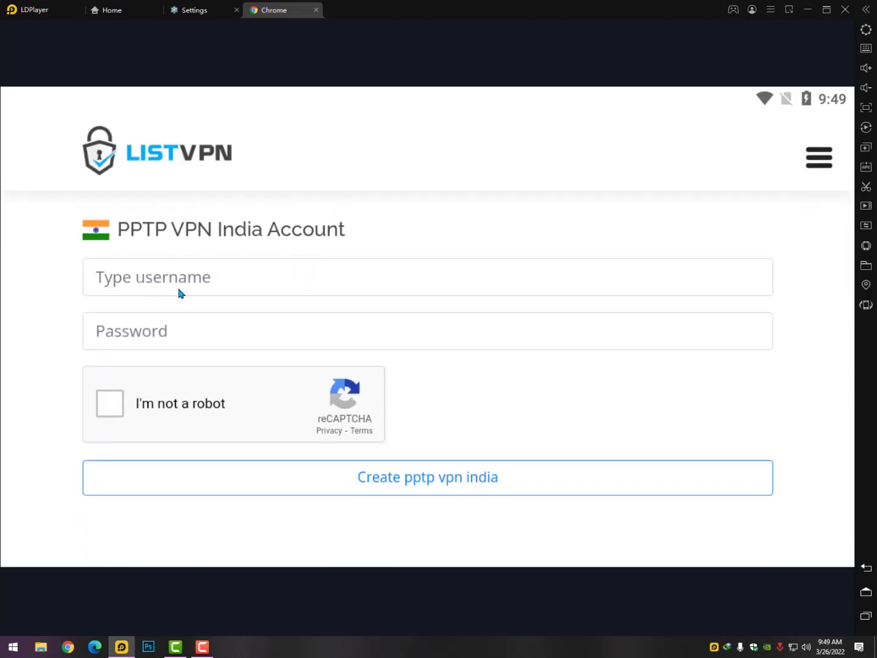
Step: Start the reCAPTCHA check, mark the first bicycle tiles and submit them
left_click(117, 410)
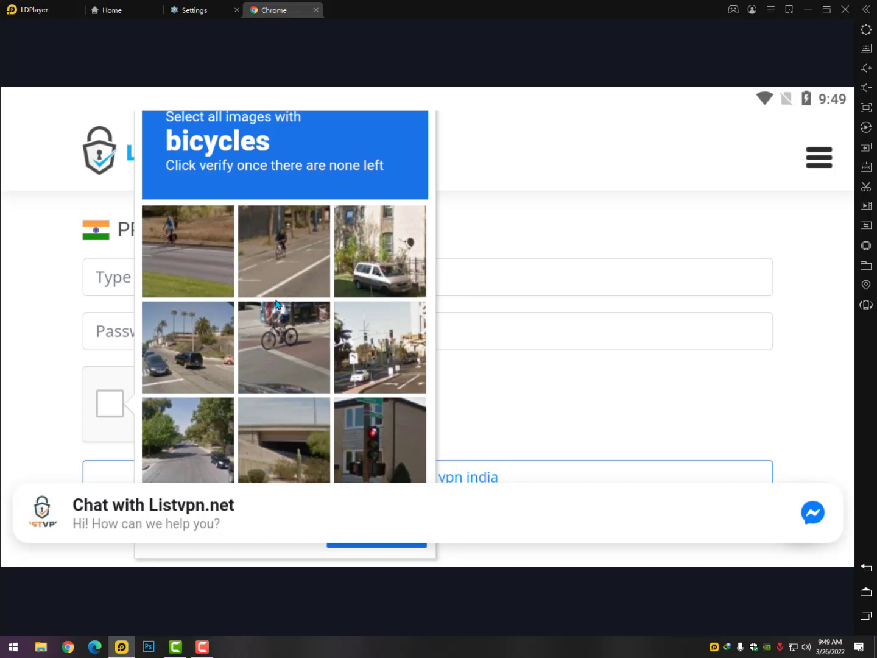
left_click(272, 256)
left_click(282, 342)
left_click(185, 251)
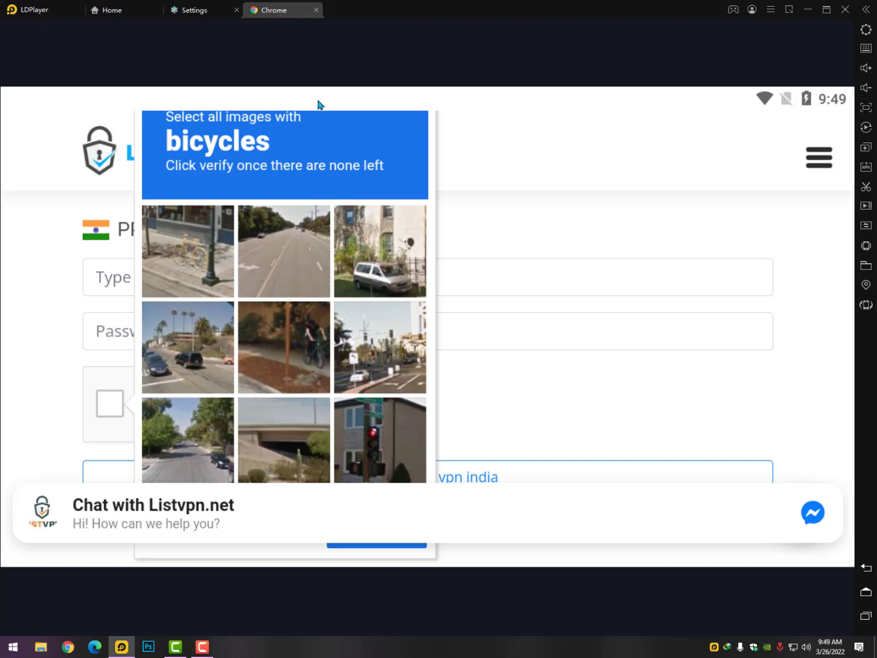
left_click_drag(391, 12, 303, 41)
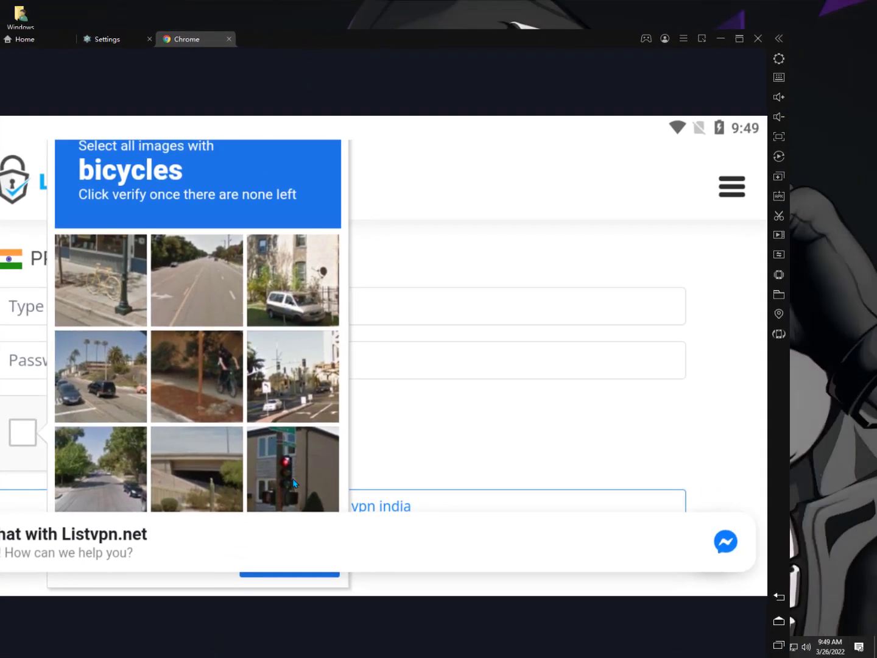
left_click_drag(280, 564, 287, 395)
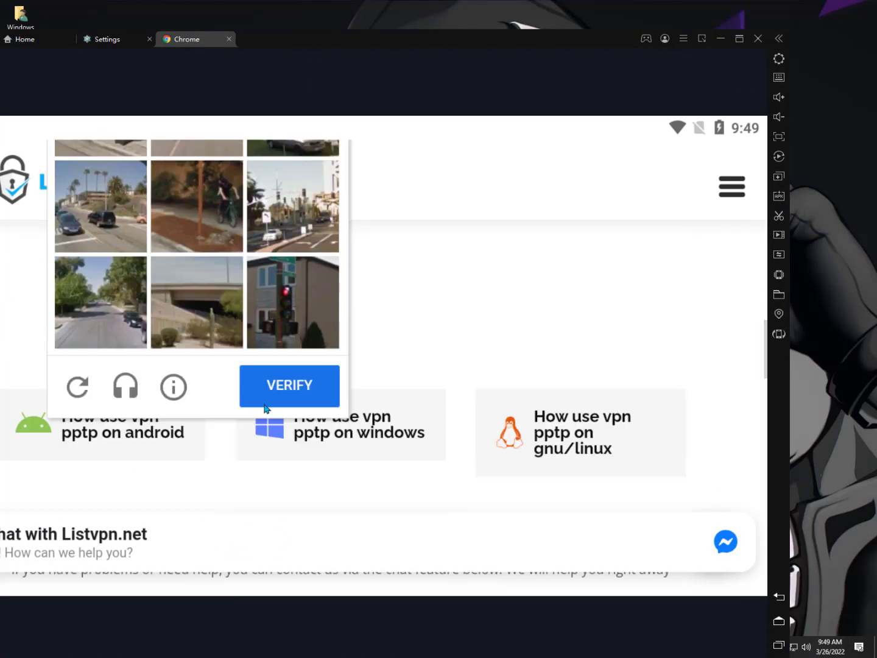
scroll(208, 311, "up", 2)
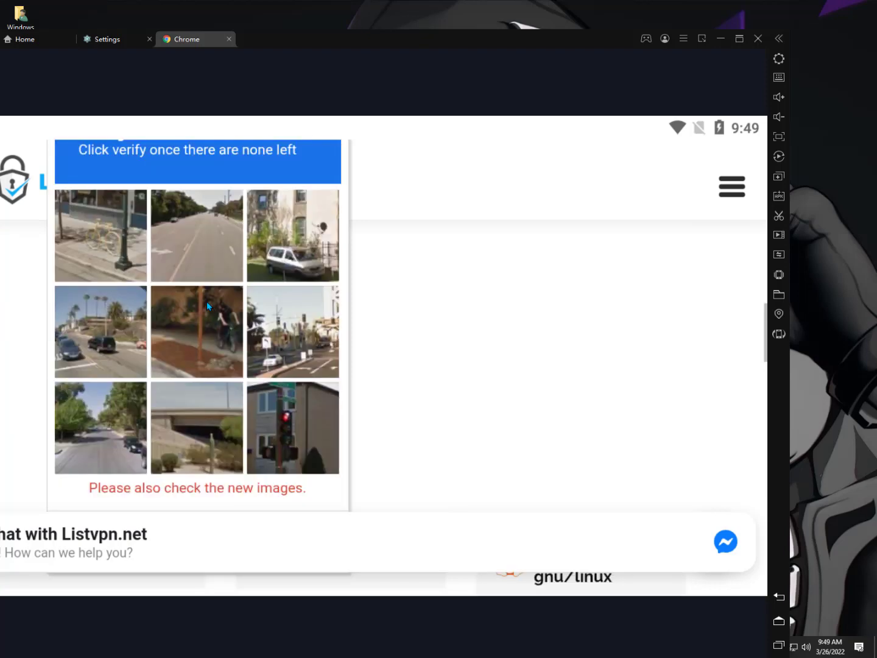
left_click(137, 259)
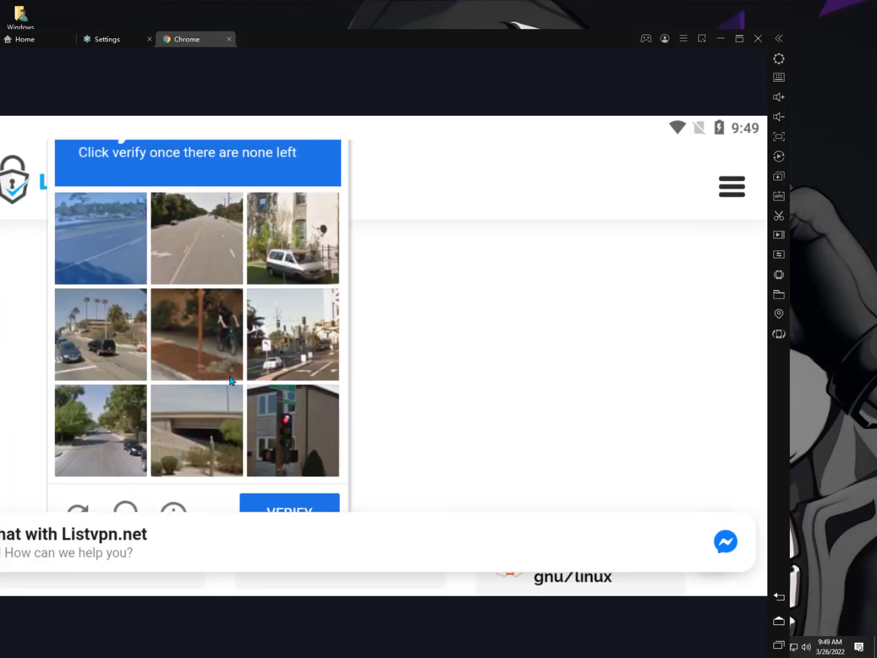
scroll(215, 320, "up", 1)
scroll(215, 329, "down", 5)
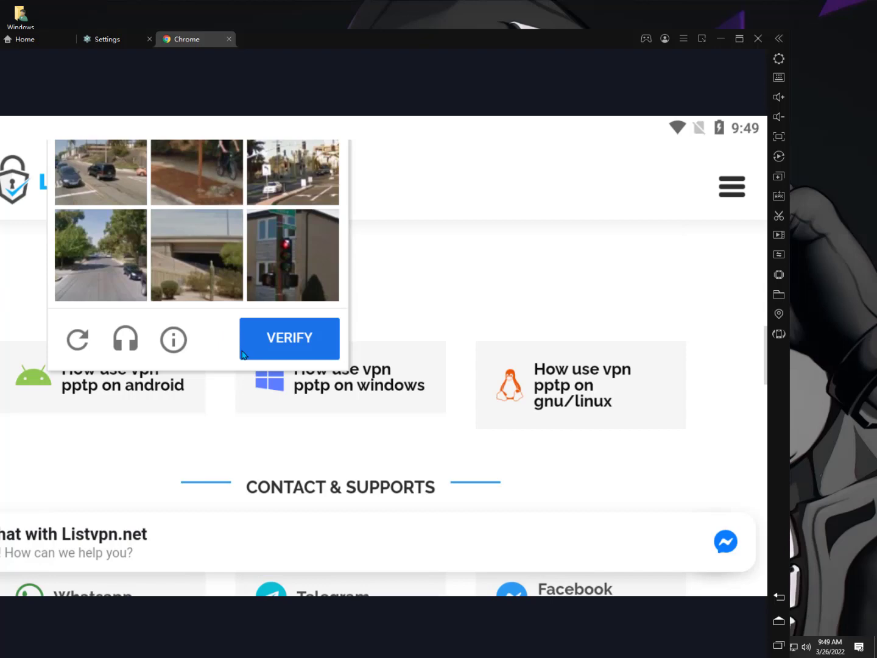
left_click(282, 341)
scroll(222, 329, "up", 1)
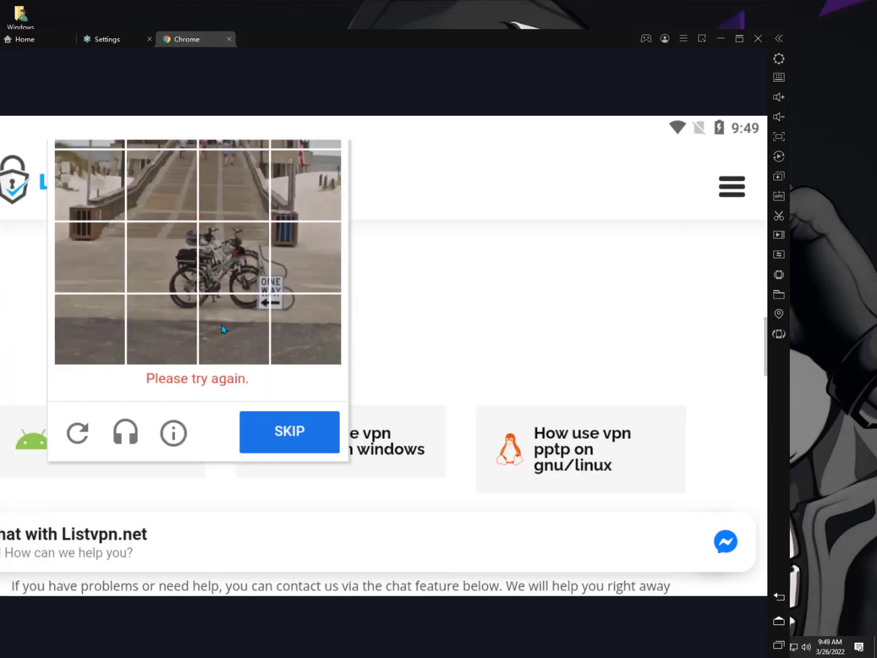
scroll(225, 346, "up", 2)
scroll(228, 384, "up", 1)
Step: Mark the four bicycle squares in the next challenge and submit them
left_click(226, 417)
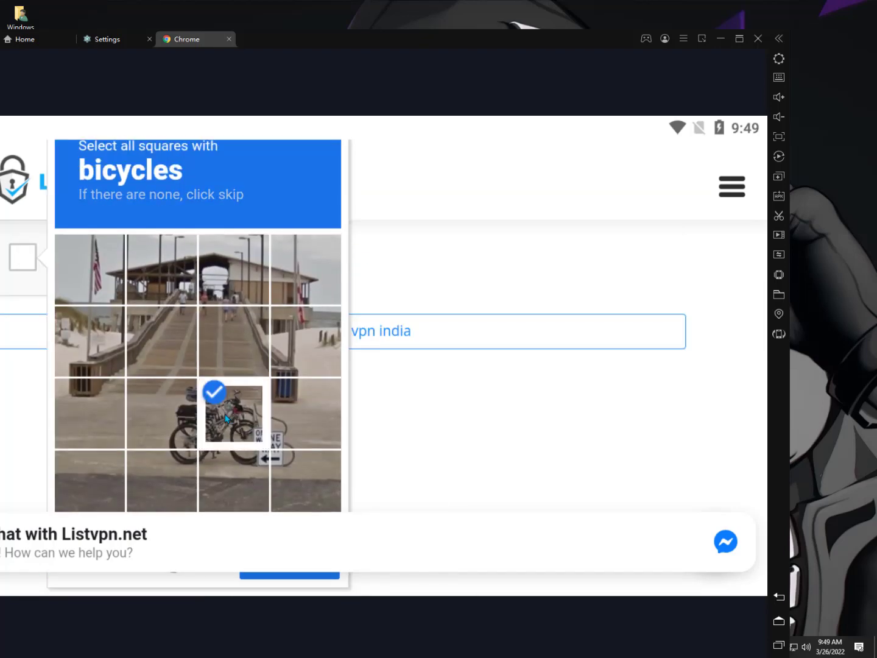
left_click(230, 461)
left_click(161, 480)
left_click(162, 412)
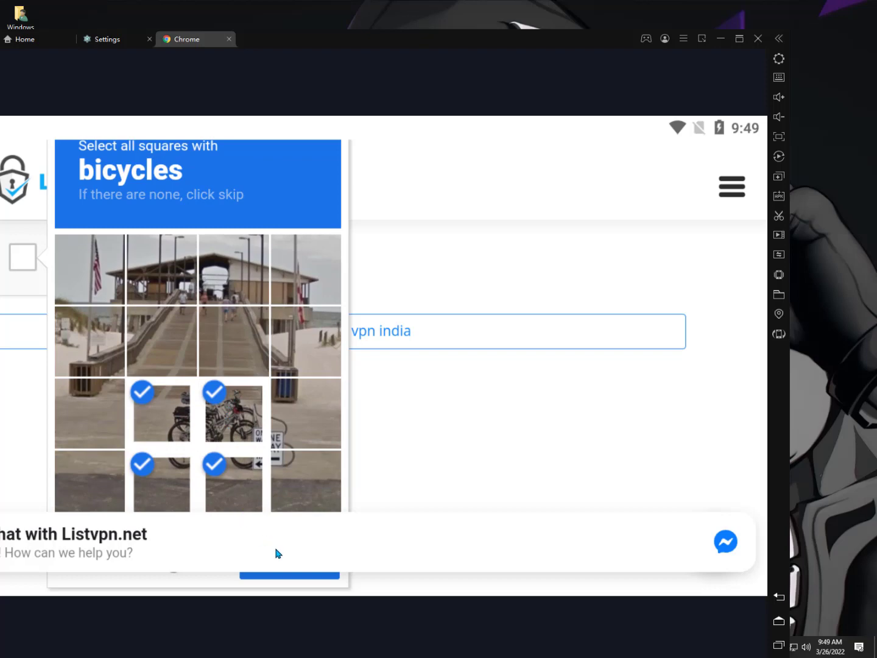
left_click(290, 579)
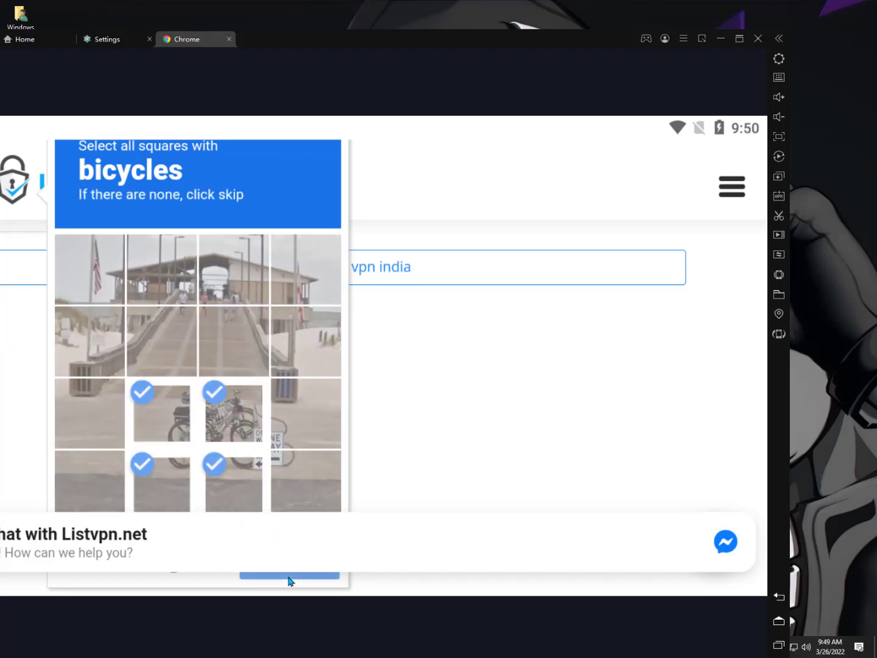
Step: Mark the five crosswalk squares and verify to finish the captcha
left_click(293, 387)
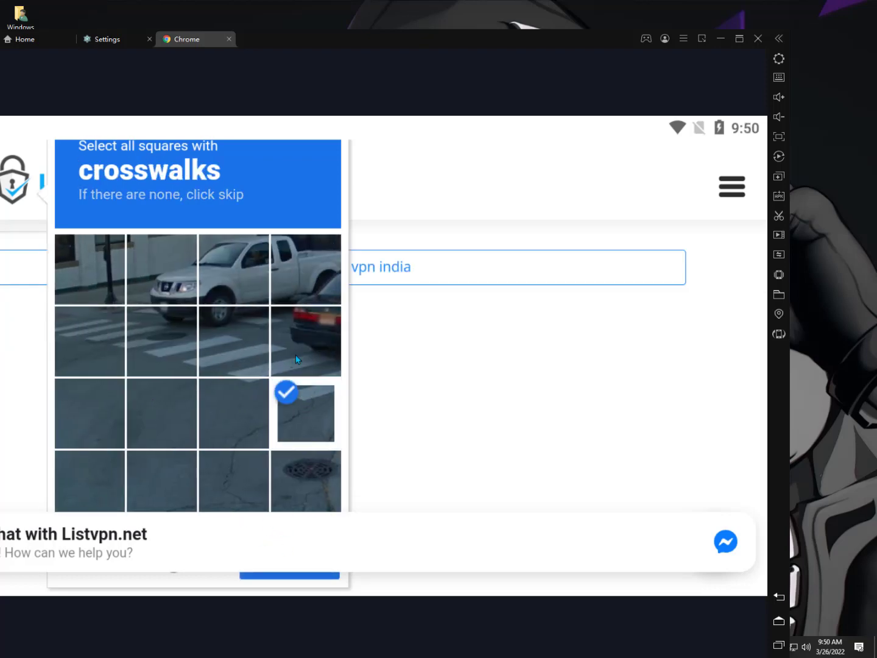
left_click(267, 364)
left_click(303, 343)
left_click(160, 344)
left_click(99, 330)
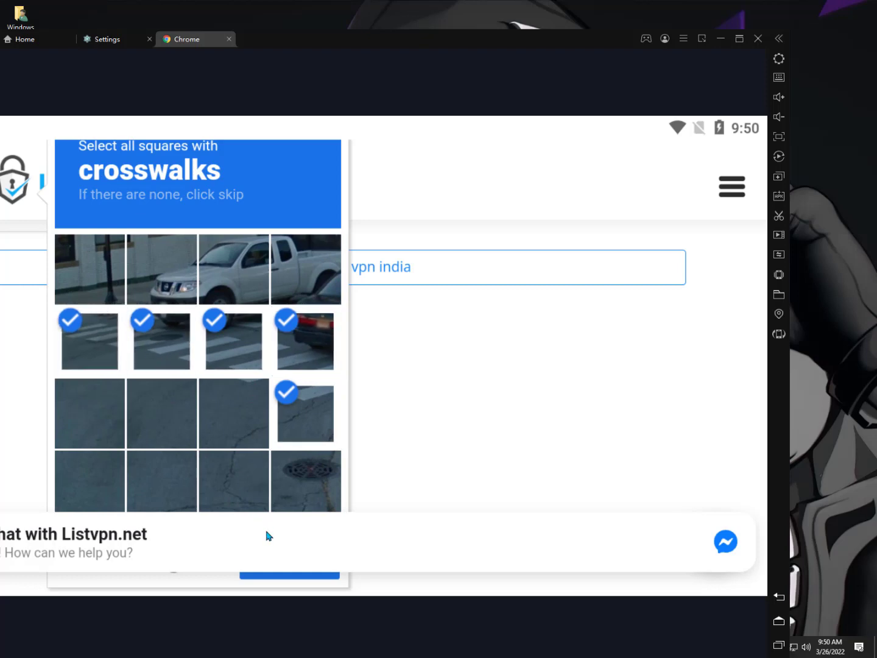
left_click(272, 579)
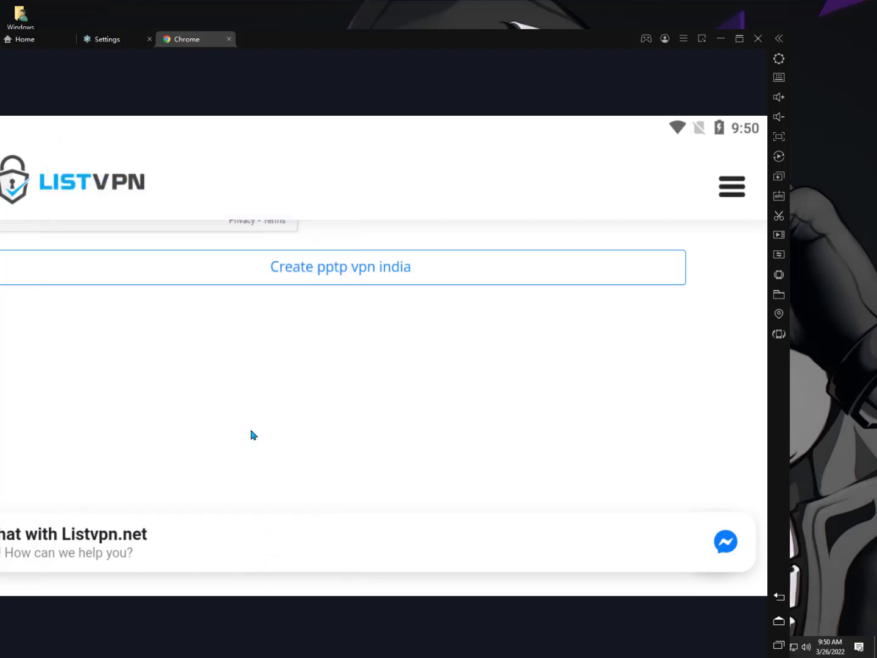
scroll(254, 396, "up", 3)
Step: Enter a username and password and create the India PPTP account
left_click(142, 324)
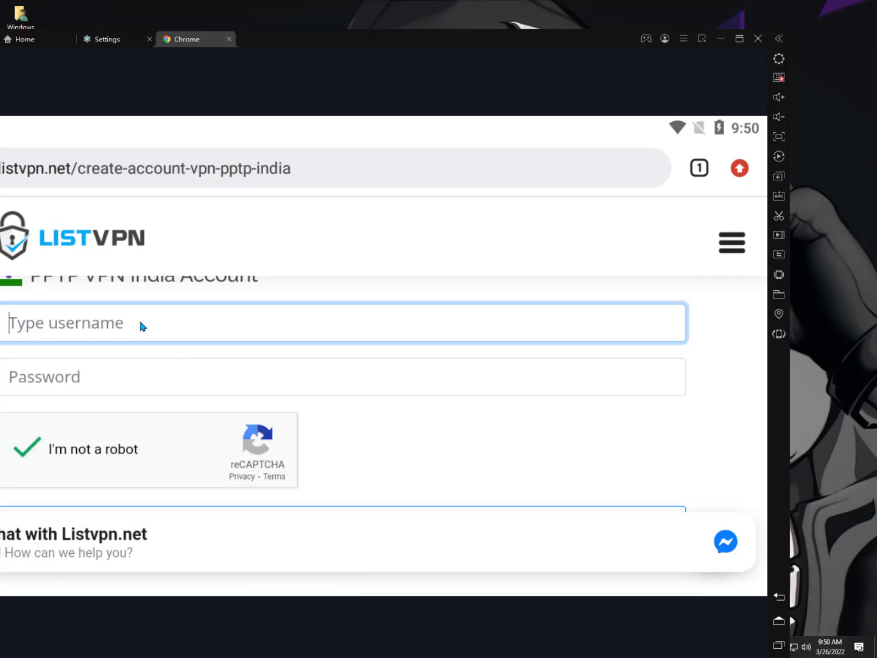
type("Indian")
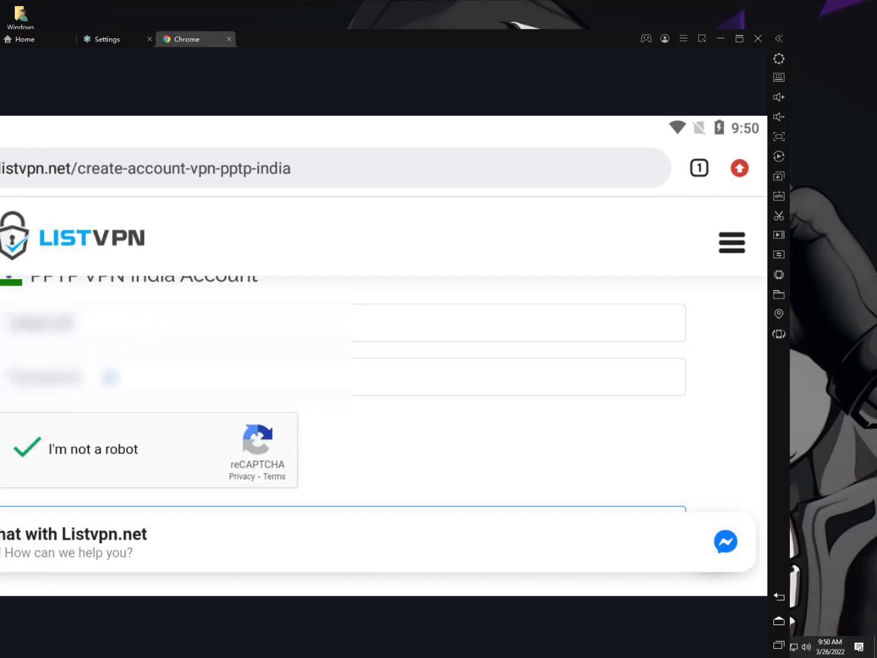
left_click(113, 387)
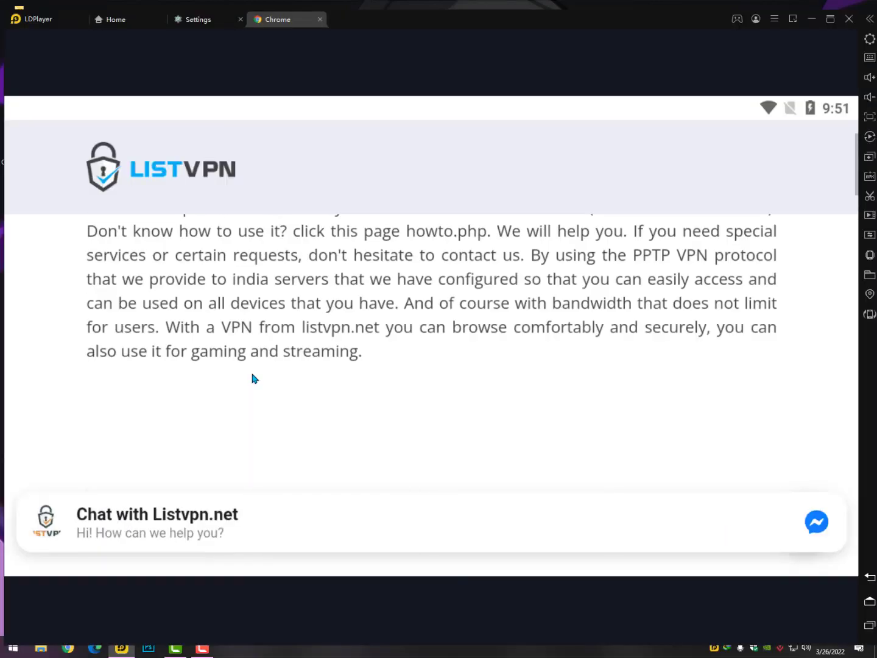
scroll(253, 377, "down", 3)
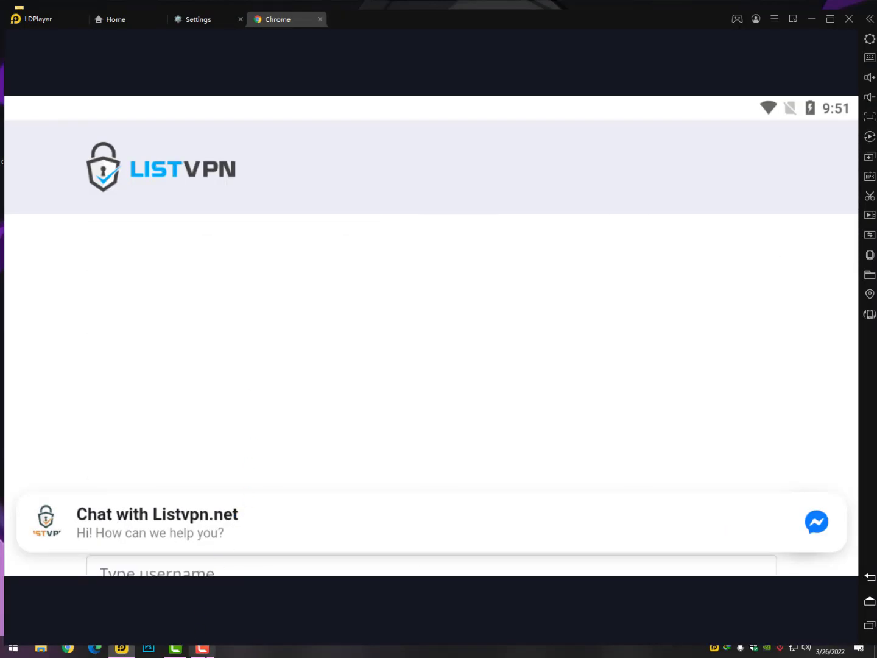
scroll(453, 212, "down", 5)
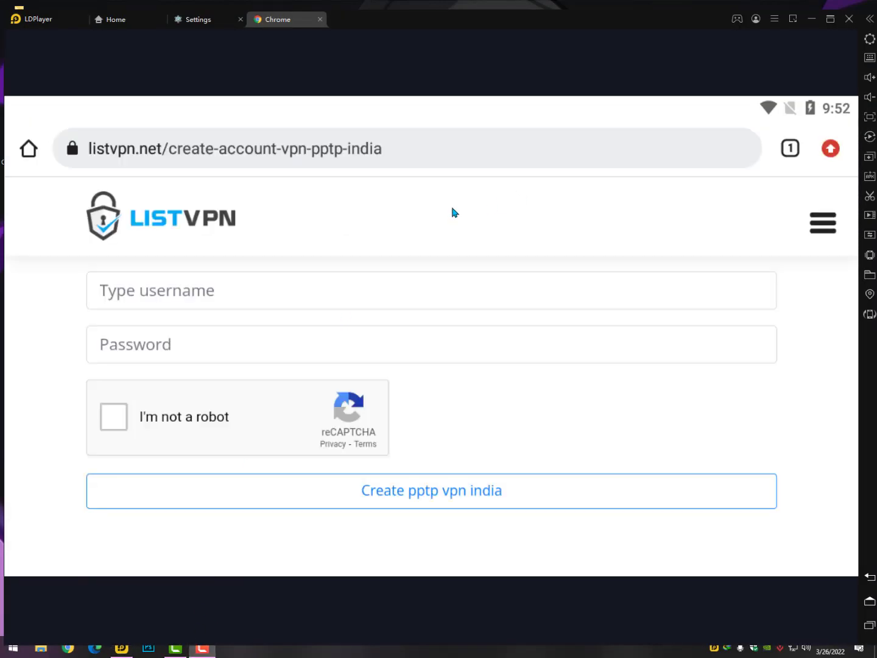
scroll(264, 334, "up", 10)
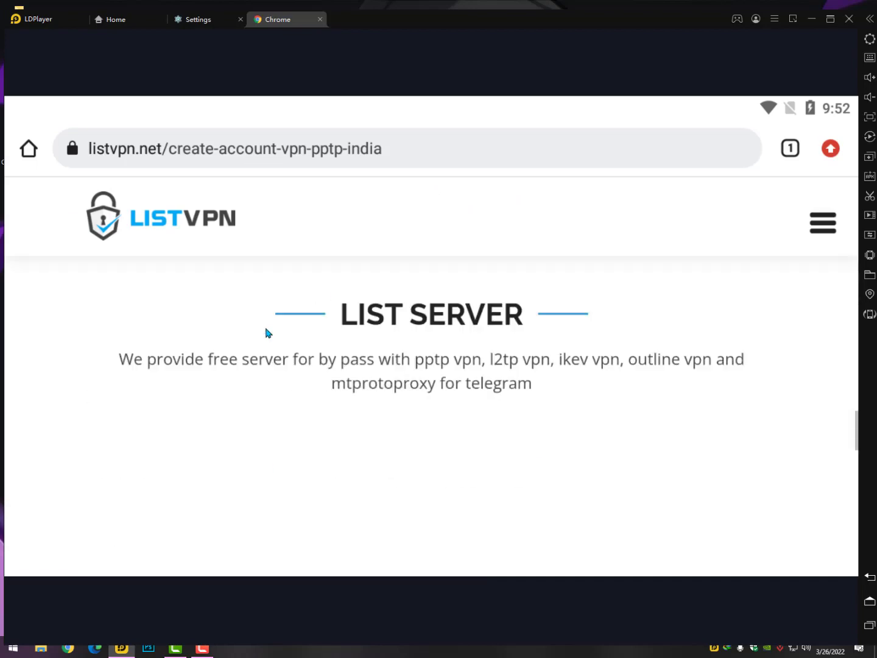
scroll(268, 333, "down", 3)
scroll(267, 333, "down", 5)
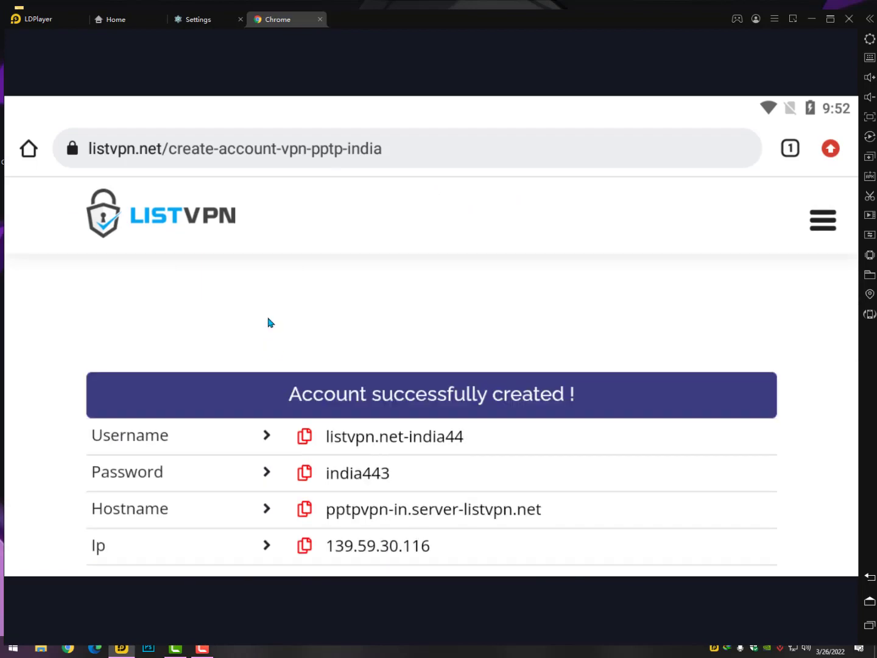
scroll(287, 204, "down", 3)
scroll(277, 279, "down", 1)
scroll(276, 372, "up", 2)
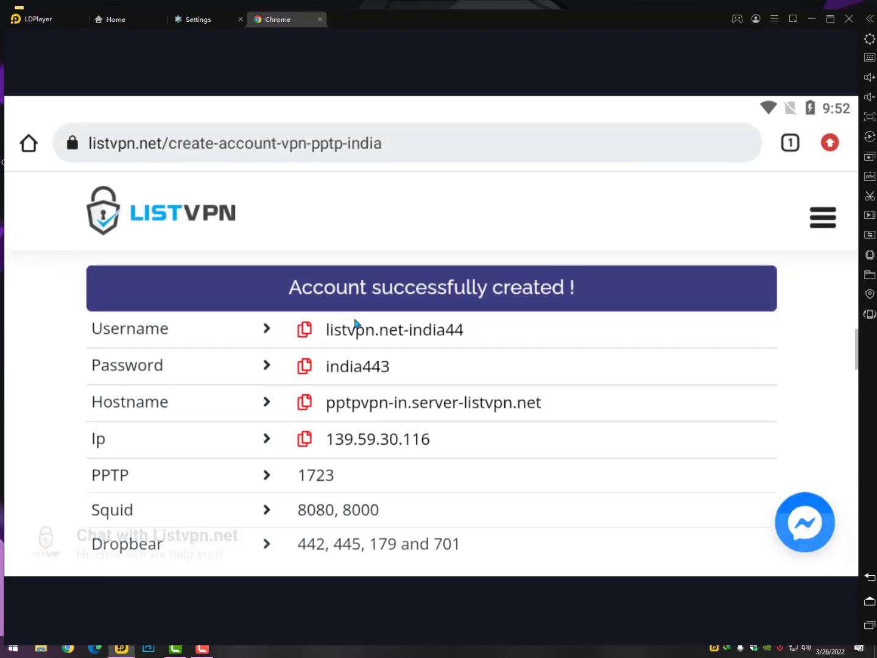
left_click_drag(261, 395, 270, 303)
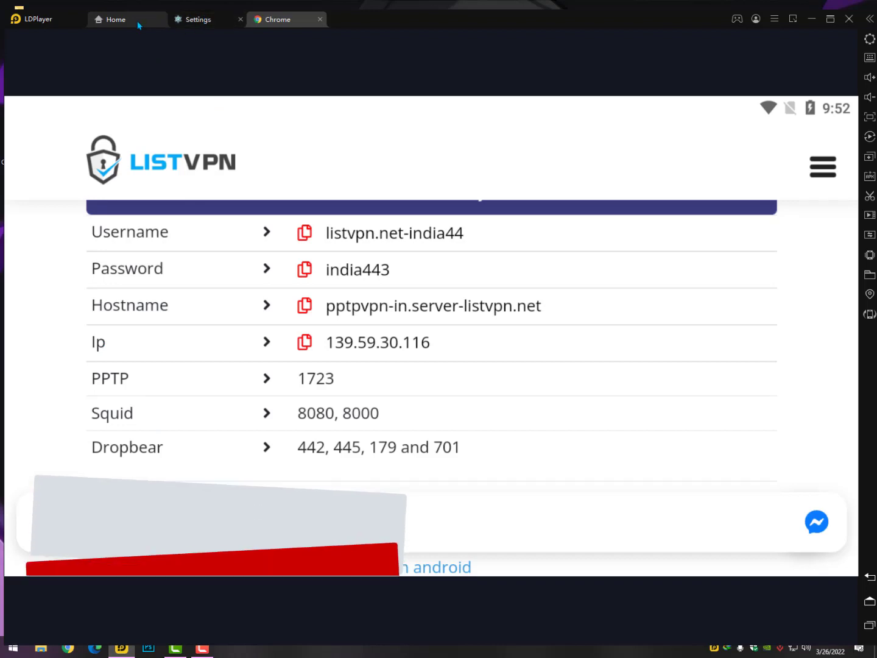
Step: Go to the Android home screen and open Settings > More > VPN
left_click(199, 24)
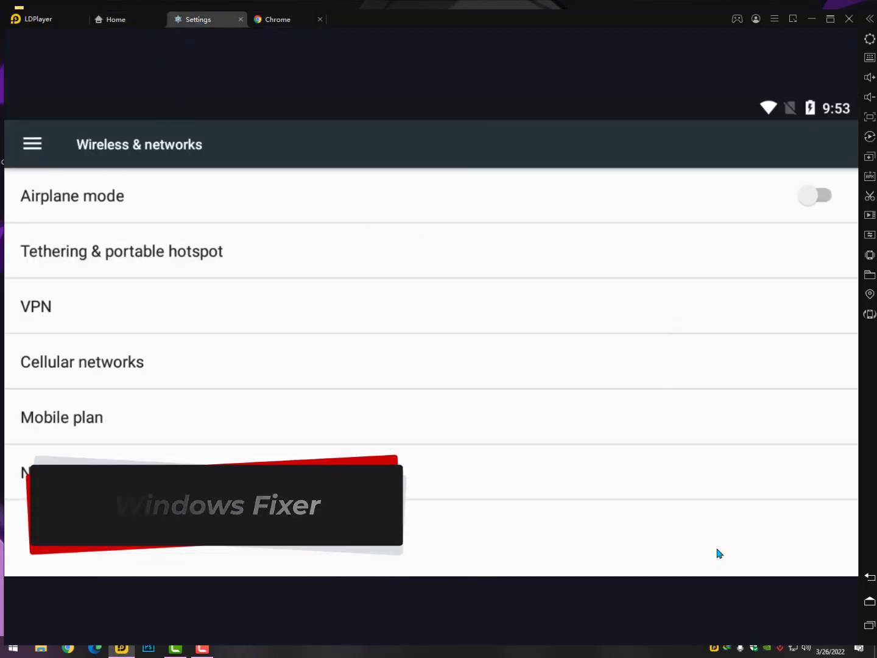
left_click(870, 577)
left_click(871, 577)
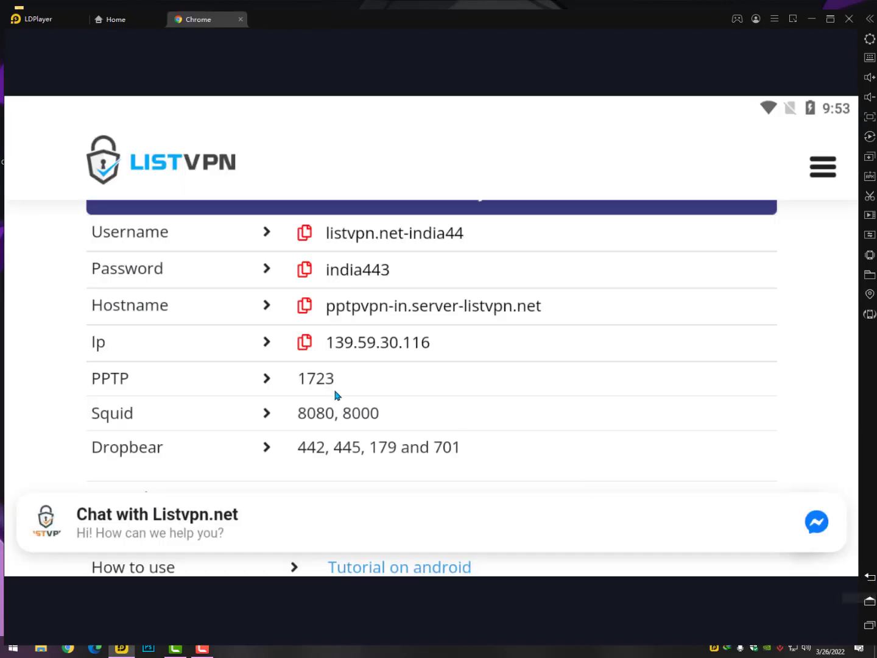
left_click(869, 600)
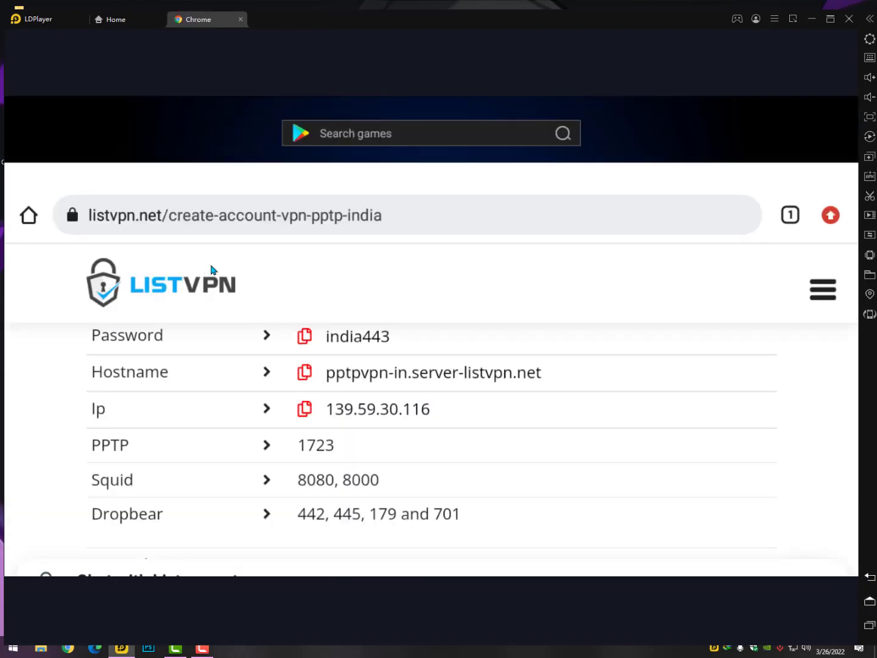
left_click(121, 202)
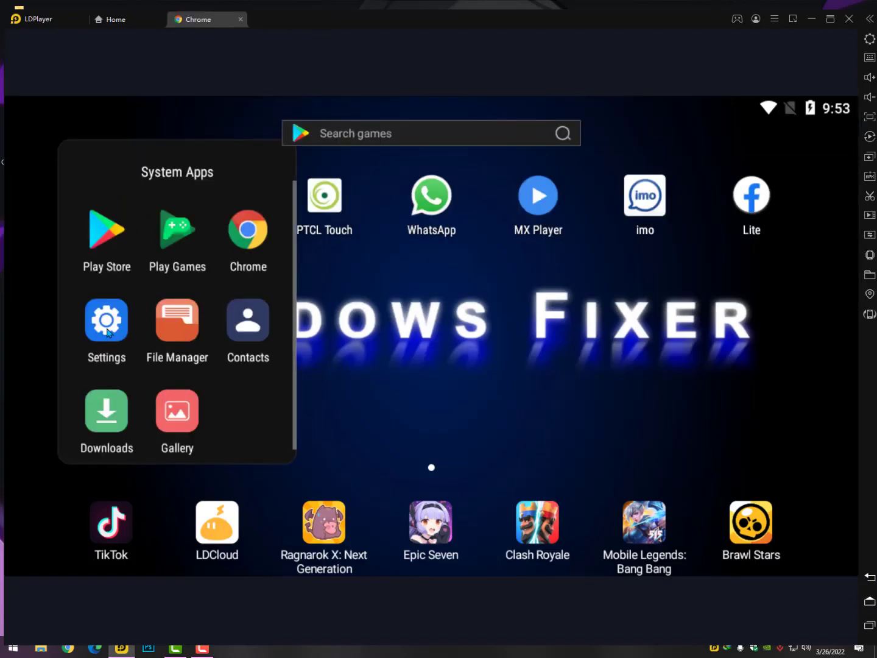
left_click(108, 333)
left_click_drag(145, 469, 182, 245)
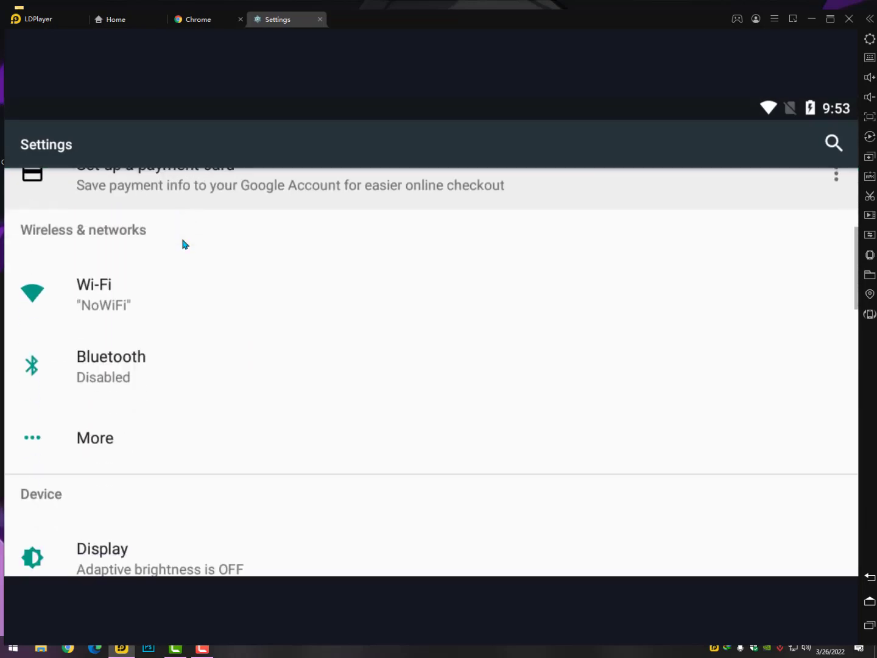
left_click(113, 445)
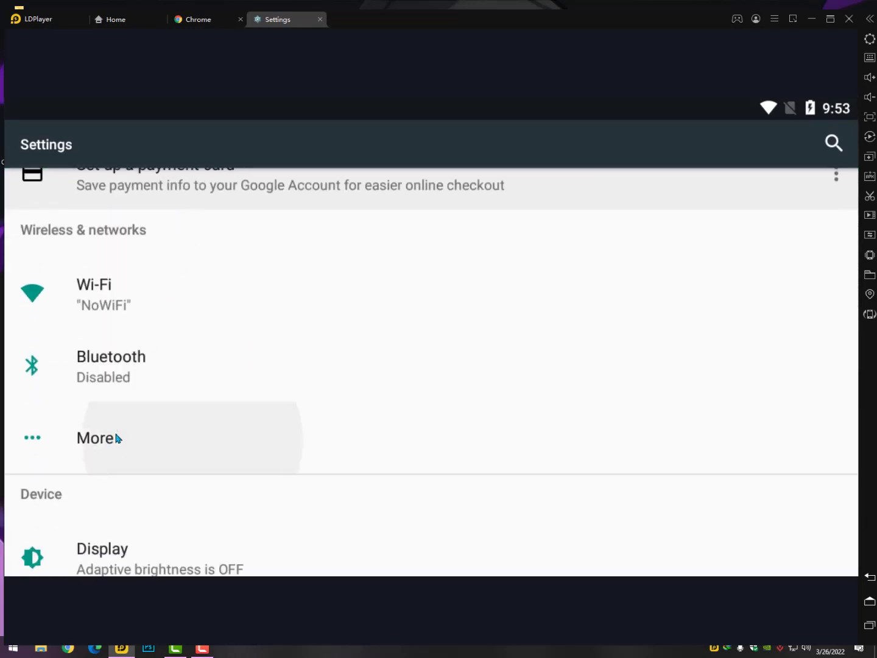
left_click(69, 313)
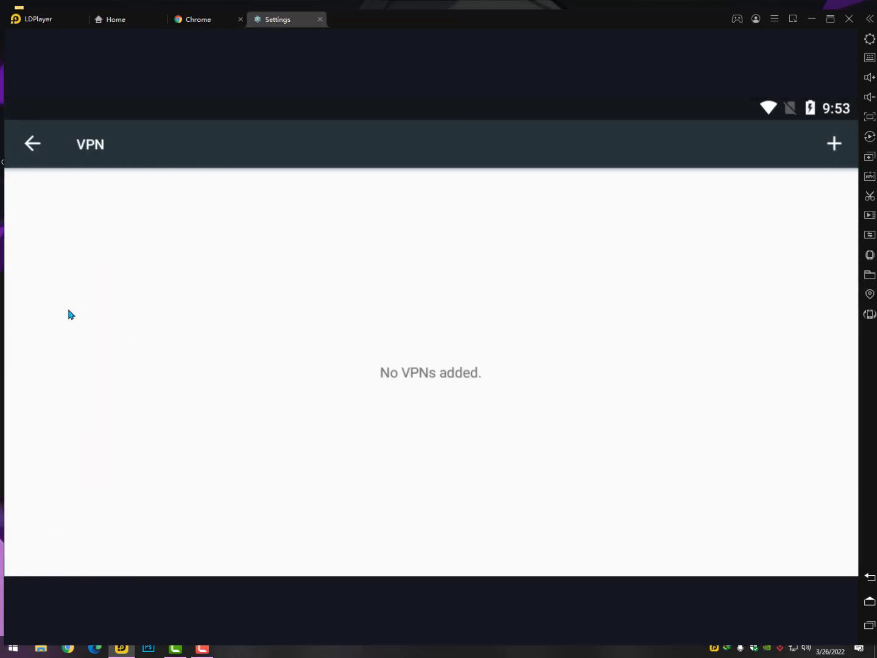
Step: Add a new VPN profile, confirming the credential storage password and device PIN
left_click(836, 144)
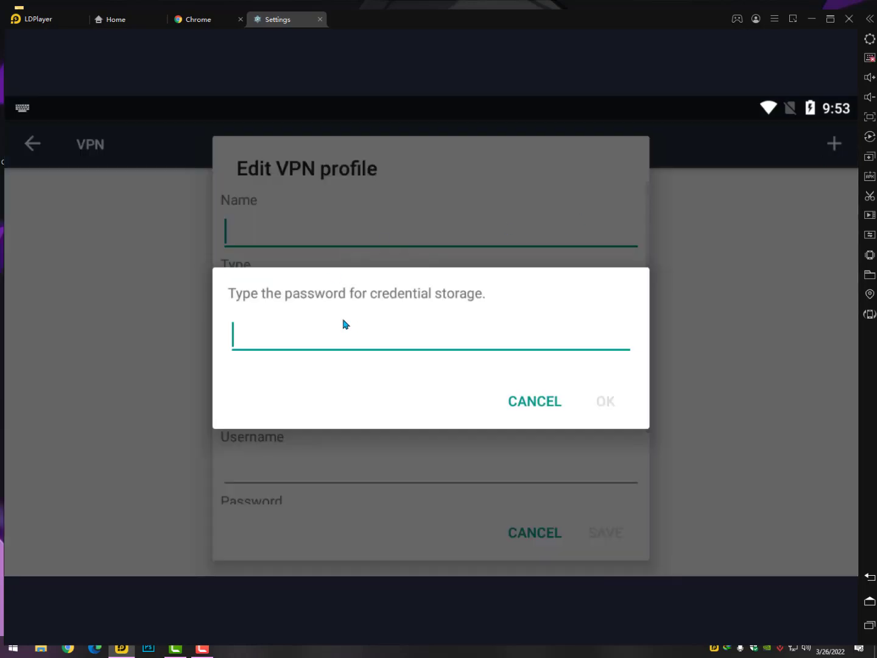
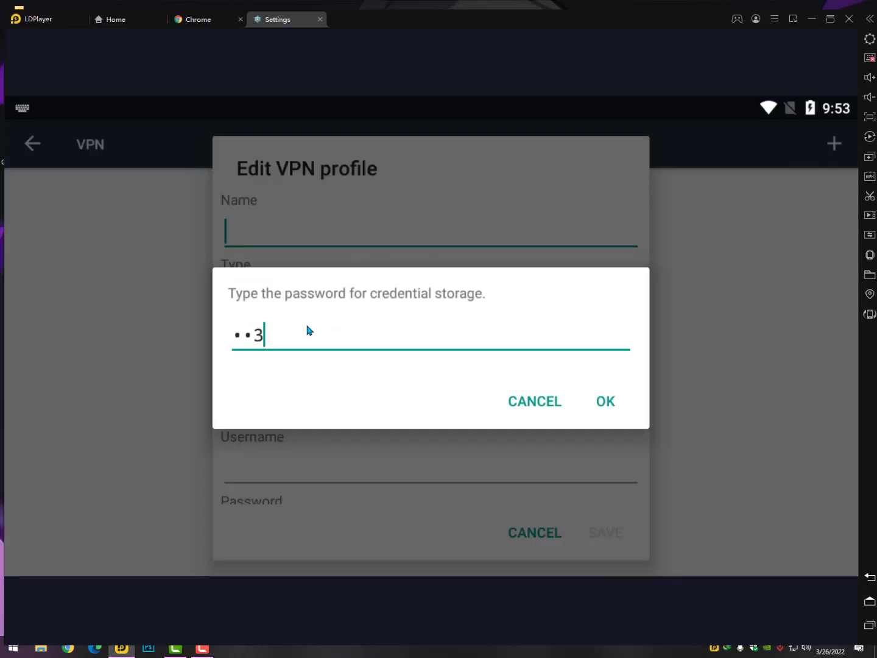
key("Return")
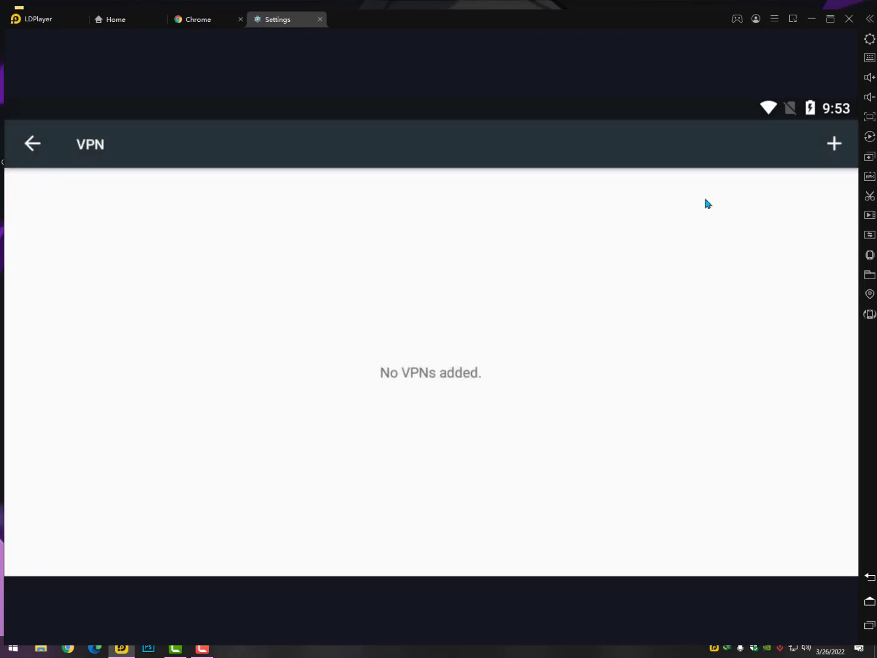
left_click(834, 144)
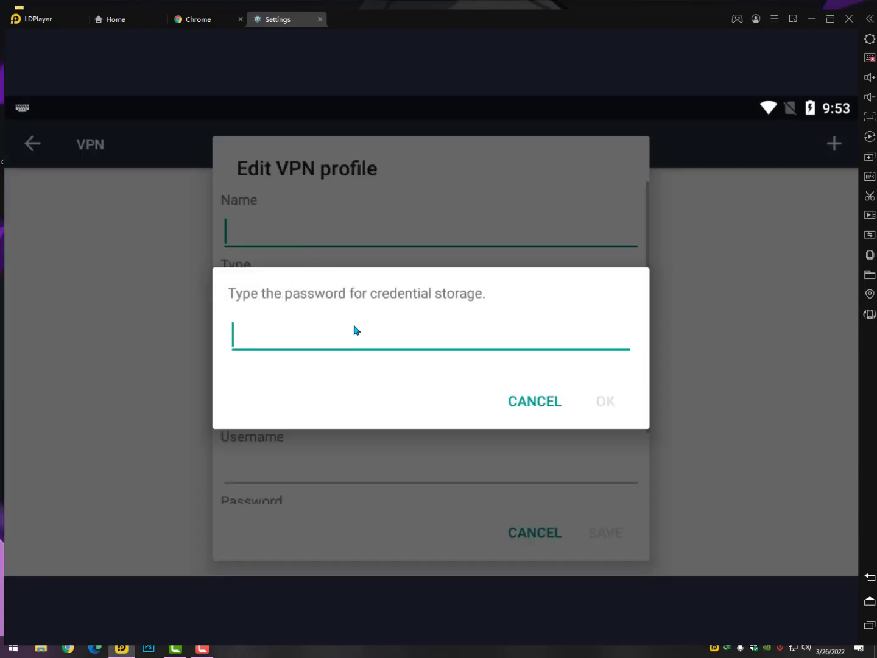
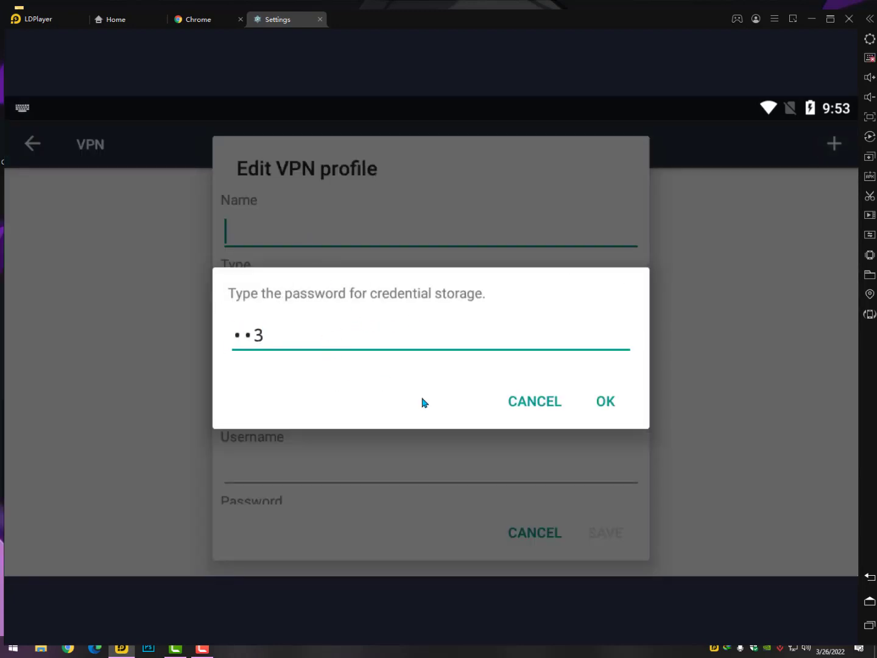
left_click(606, 405)
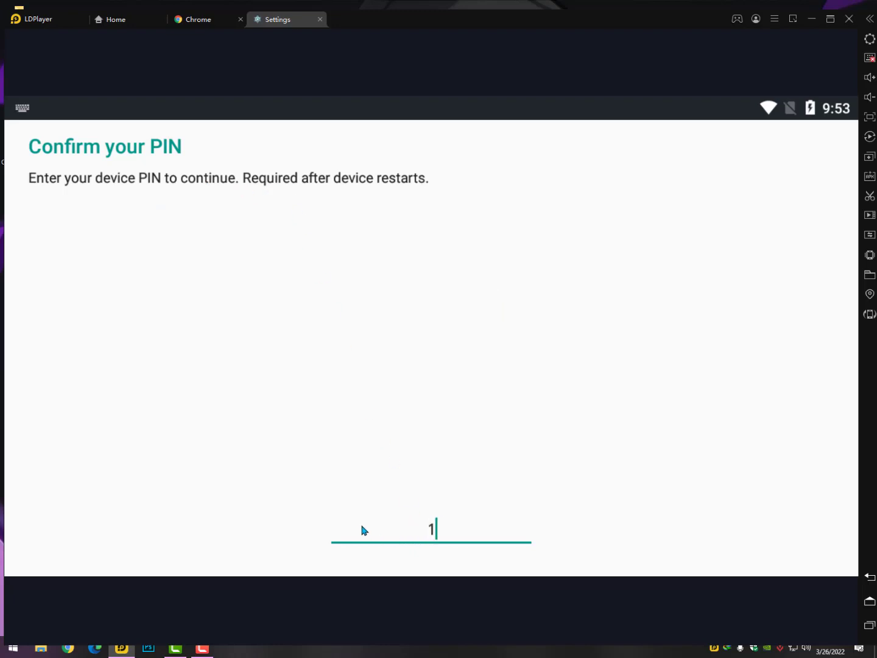
key("Return")
type("India")
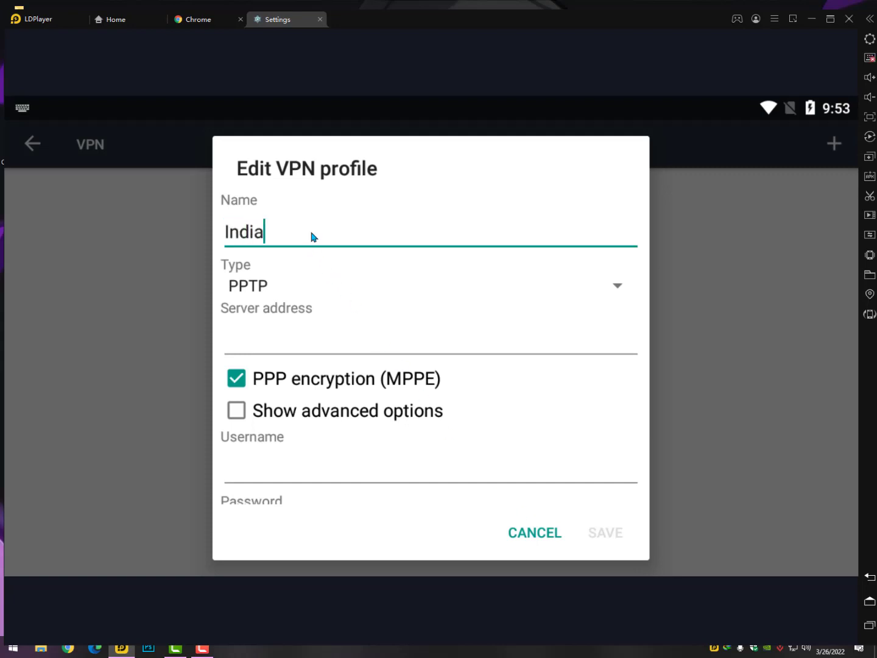
Step: Keep PPTP as the profile type and bring back the listvpn.net account details
left_click(259, 288)
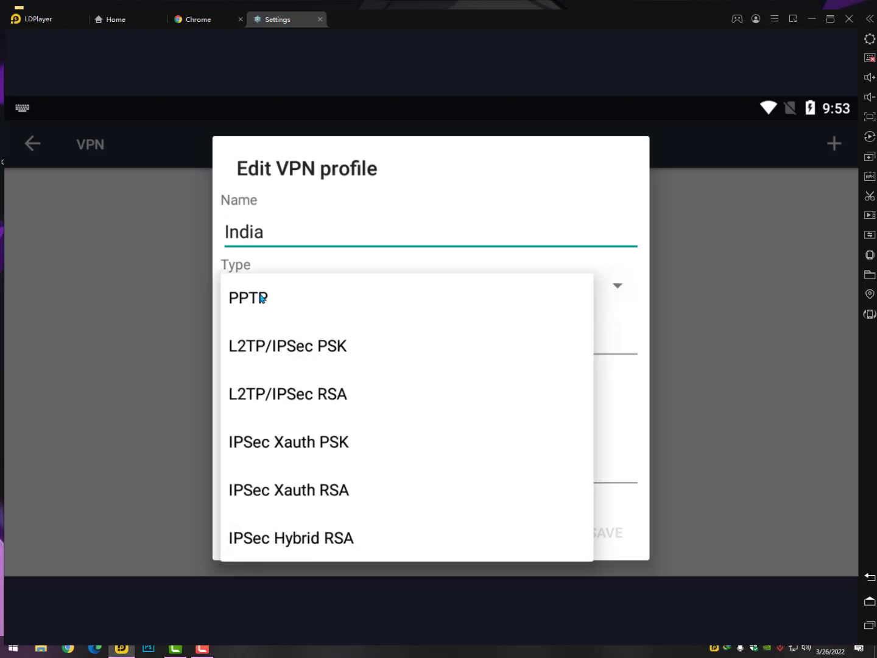
left_click(273, 348)
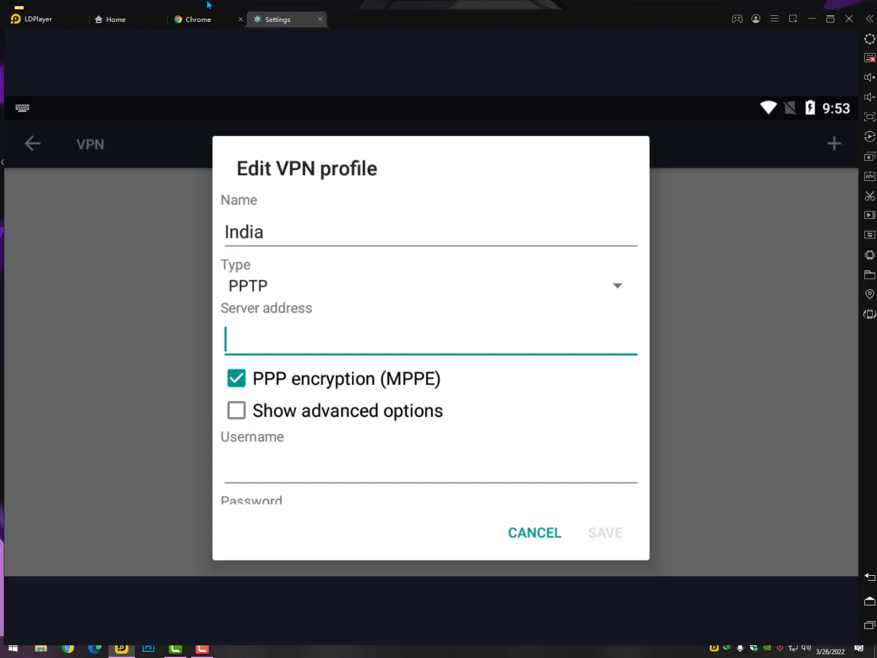
left_click(198, 20)
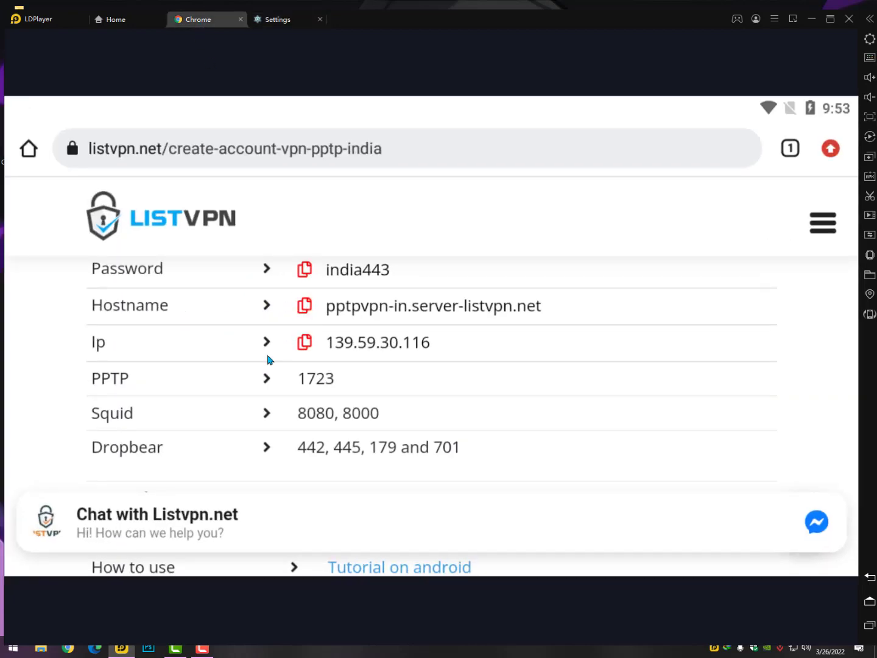
Step: Copy server IP 139.59.30.116 from listvpn.net into the profile's server address
left_click(305, 350)
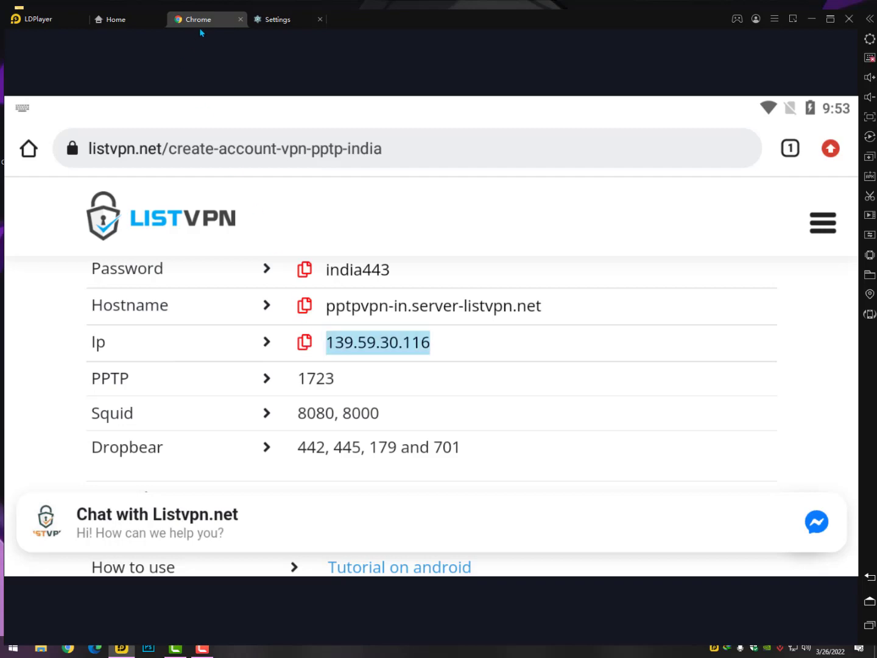
left_click(276, 20)
left_click(278, 340)
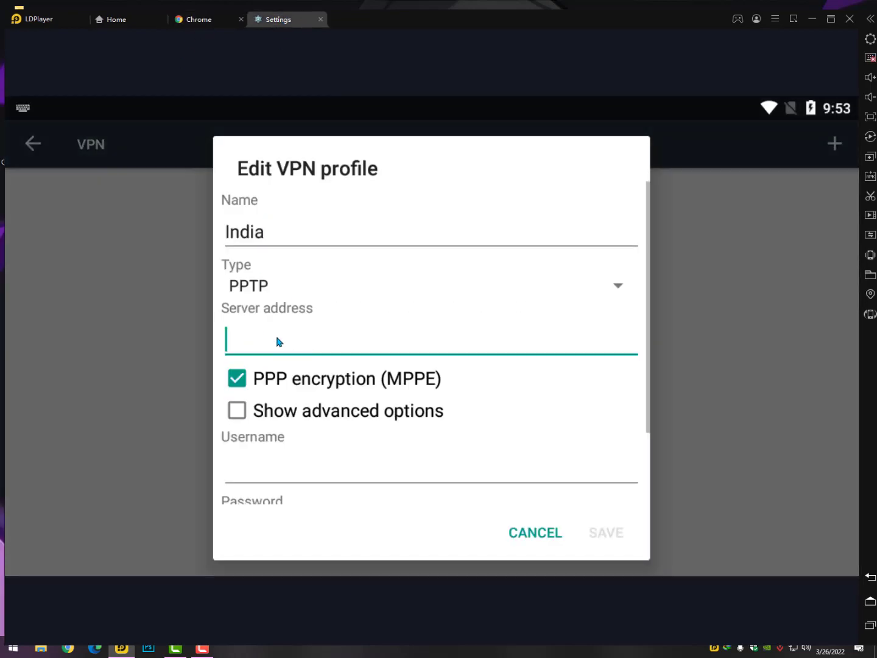
type("139.59.30.116")
scroll(290, 349, "down", 2)
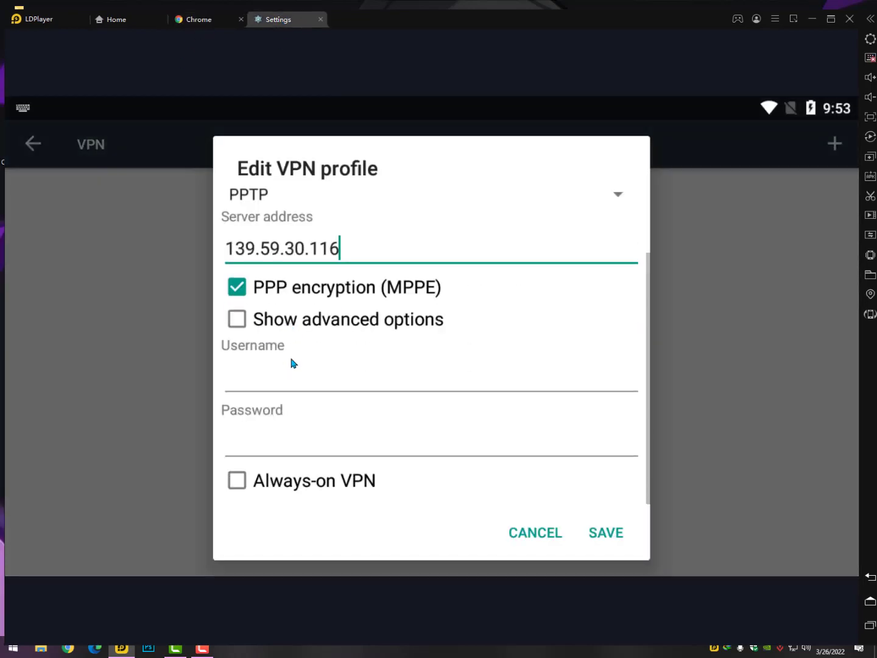
Step: Copy the listvpn.net account username into the profile's username field
left_click(205, 19)
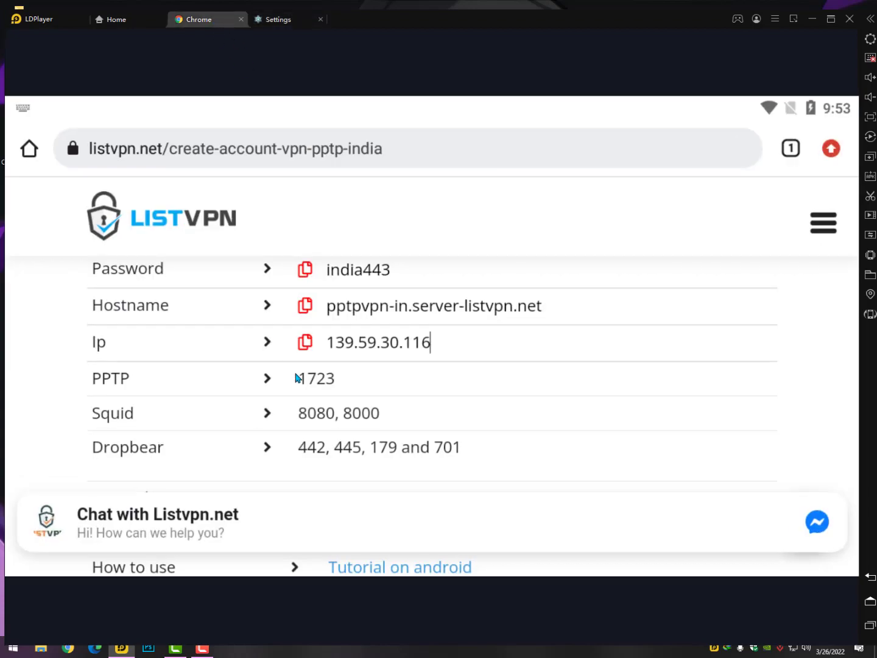
scroll(191, 336, "up", 5)
scroll(199, 343, "down", 3)
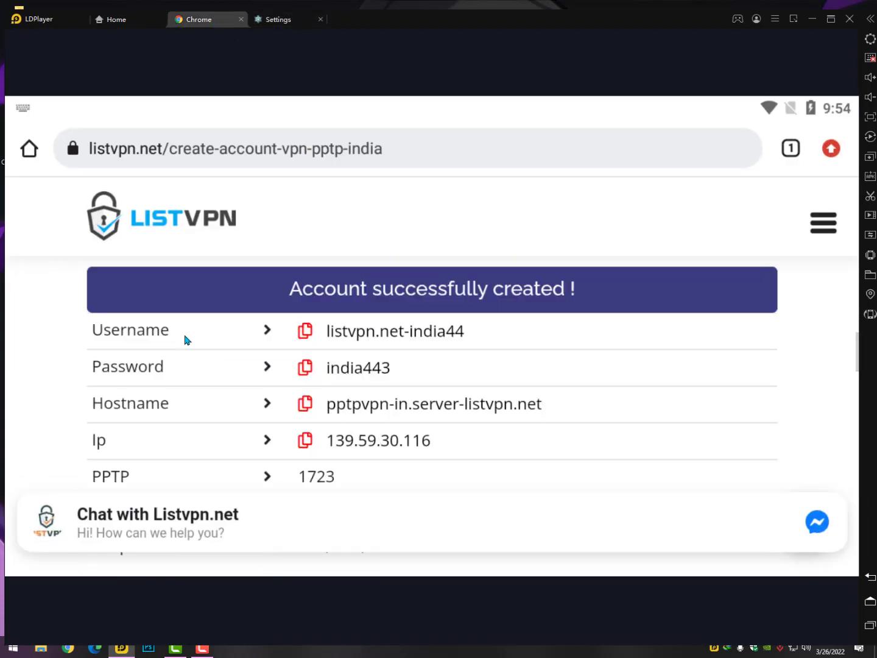
left_click(303, 332)
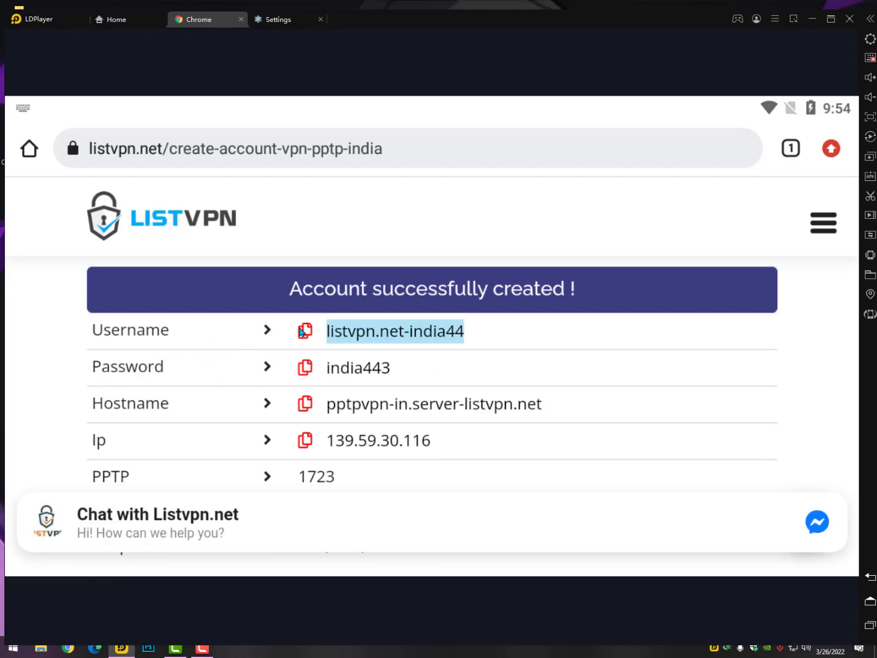
left_click(269, 14)
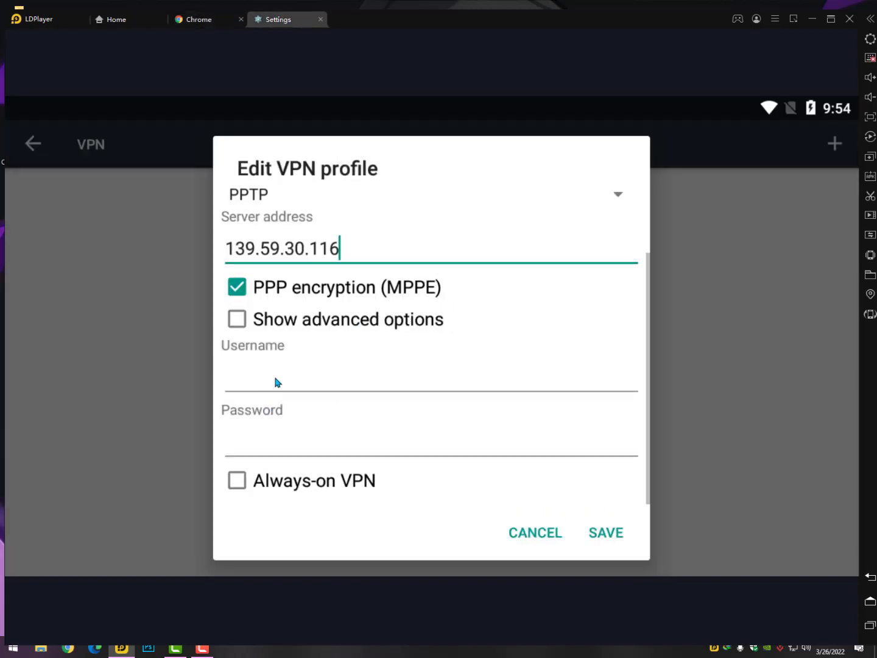
left_click(276, 381)
key("ctrl+v")
Step: Copy the listvpn.net account password into the profile's password field
left_click(198, 19)
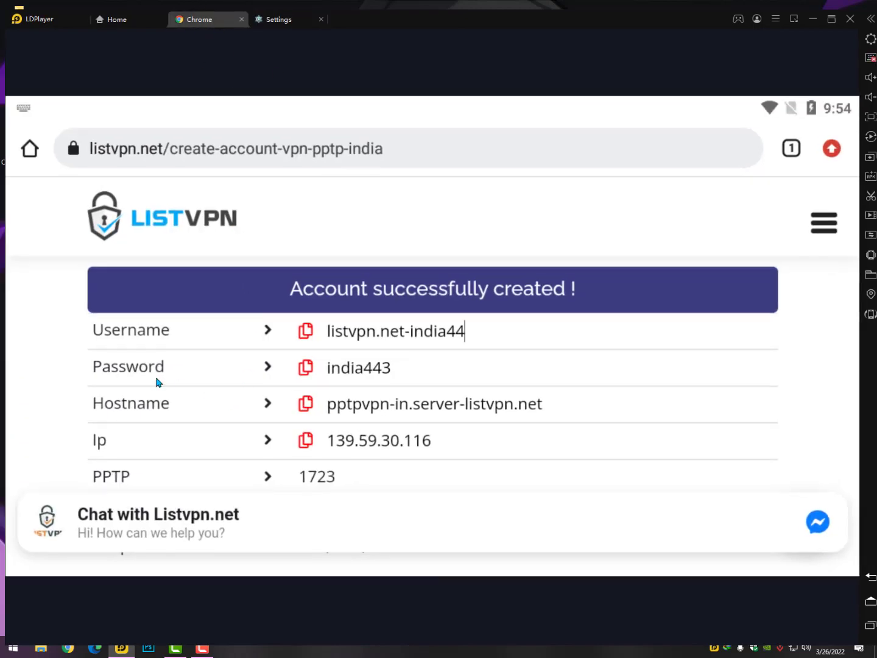
left_click(302, 372)
left_click(259, 20)
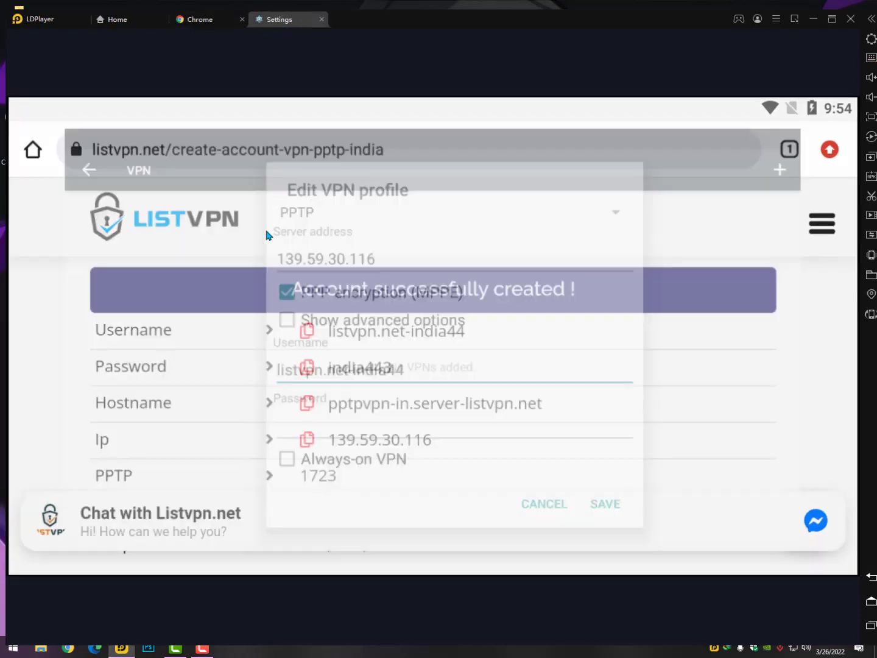
left_click(270, 444)
key("ctrl+v")
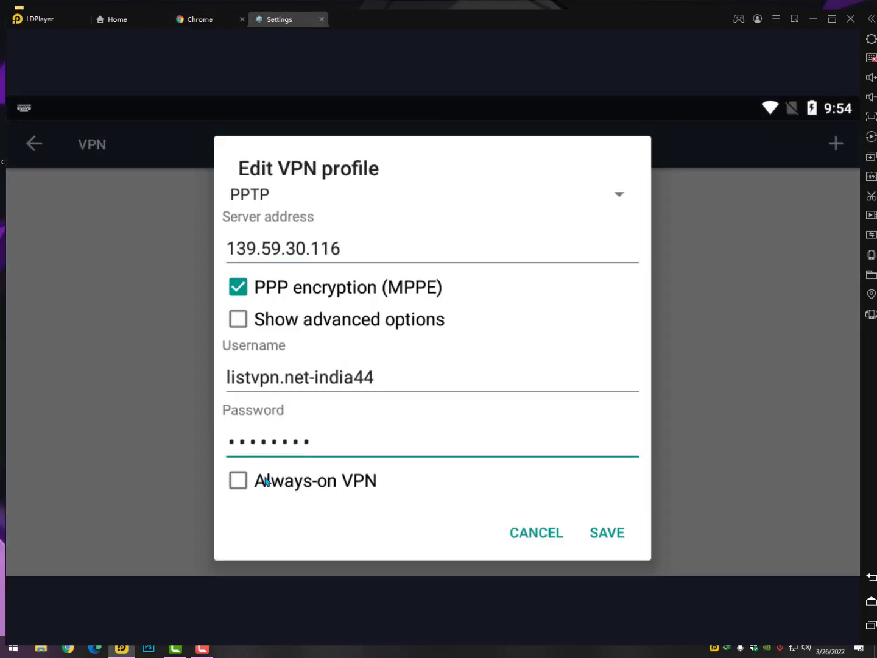
Step: Save the India profile with always-on VPN left off, then connect to it
left_click(263, 478)
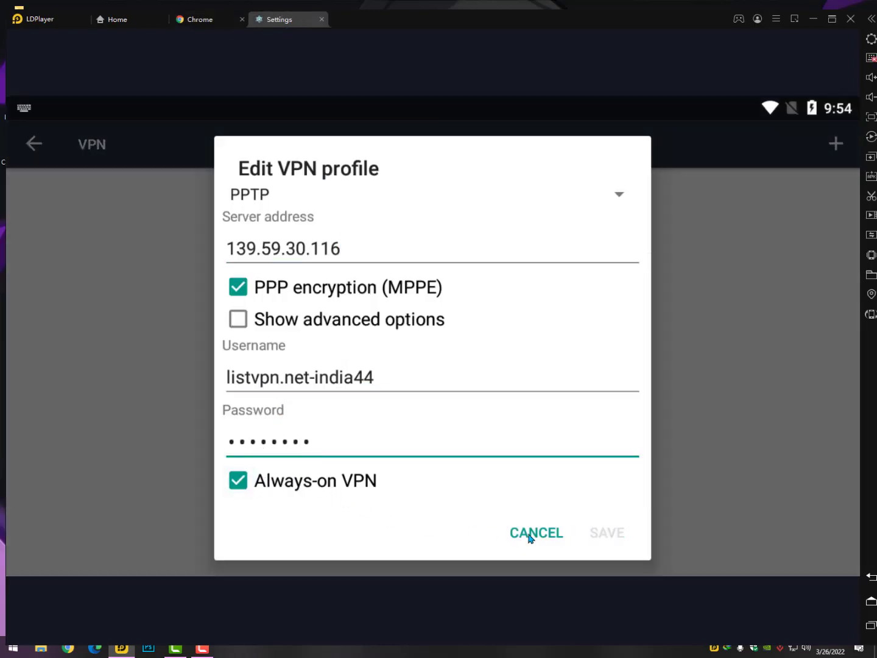
left_click(282, 487)
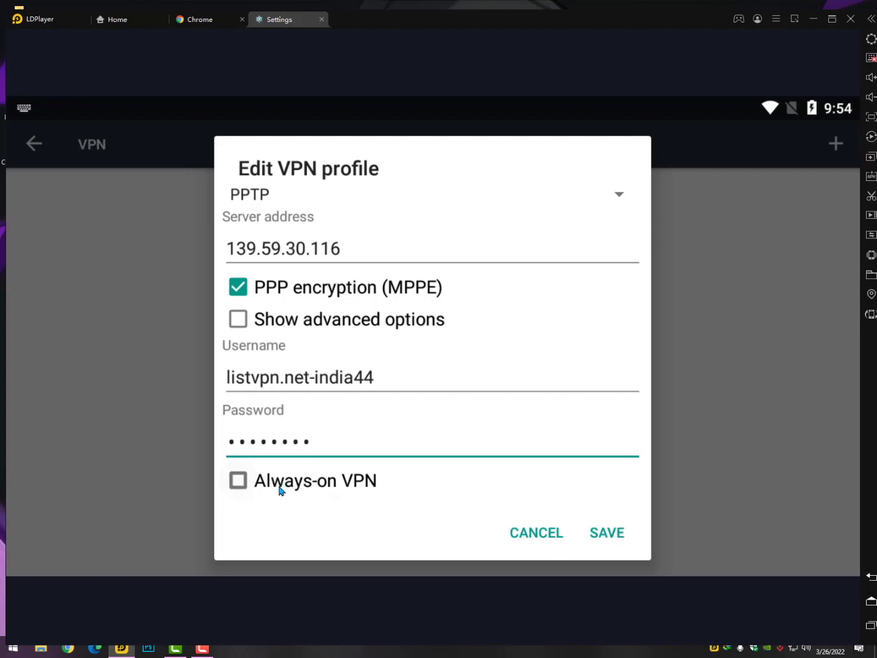
left_click(618, 538)
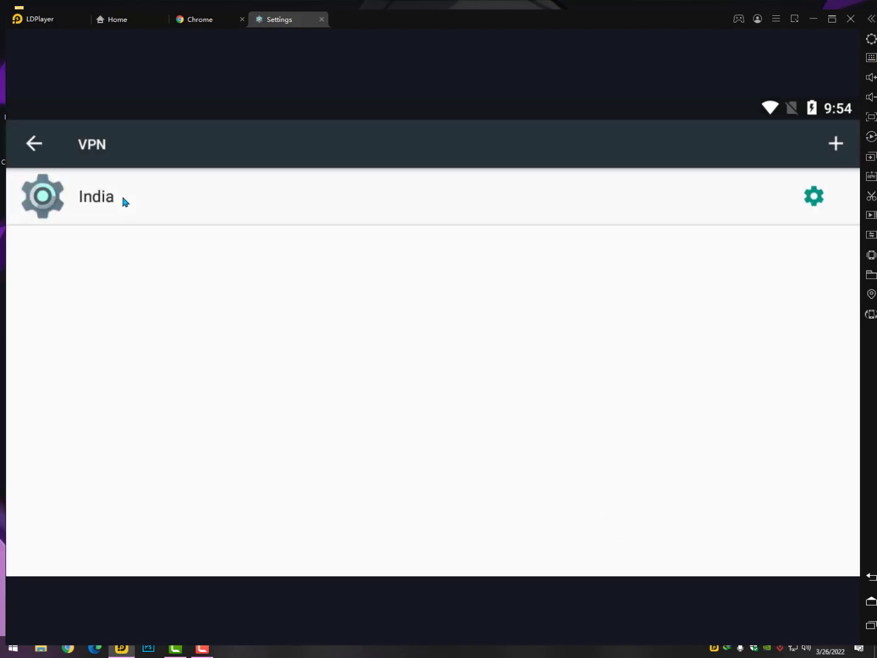
left_click(124, 201)
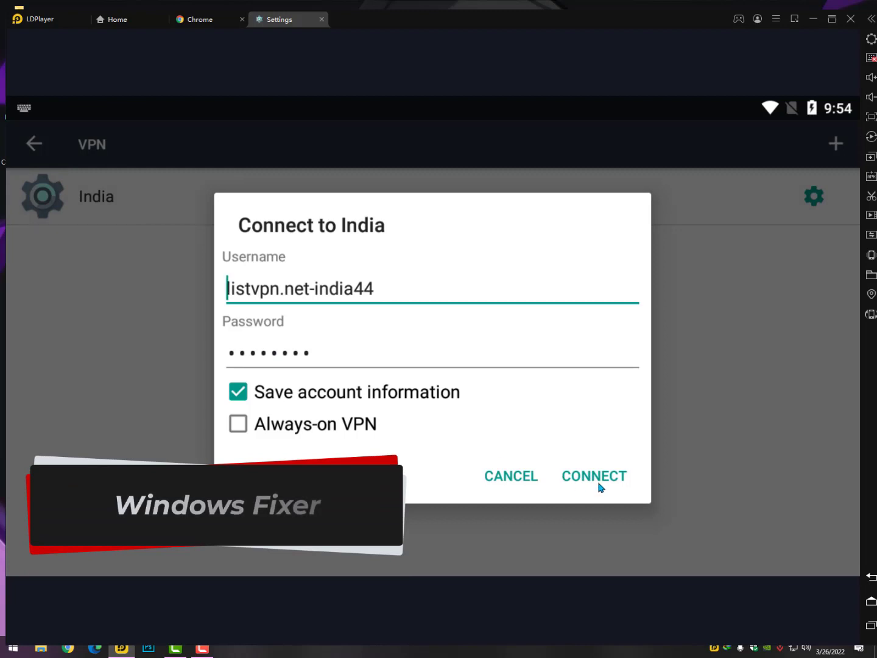
left_click(596, 479)
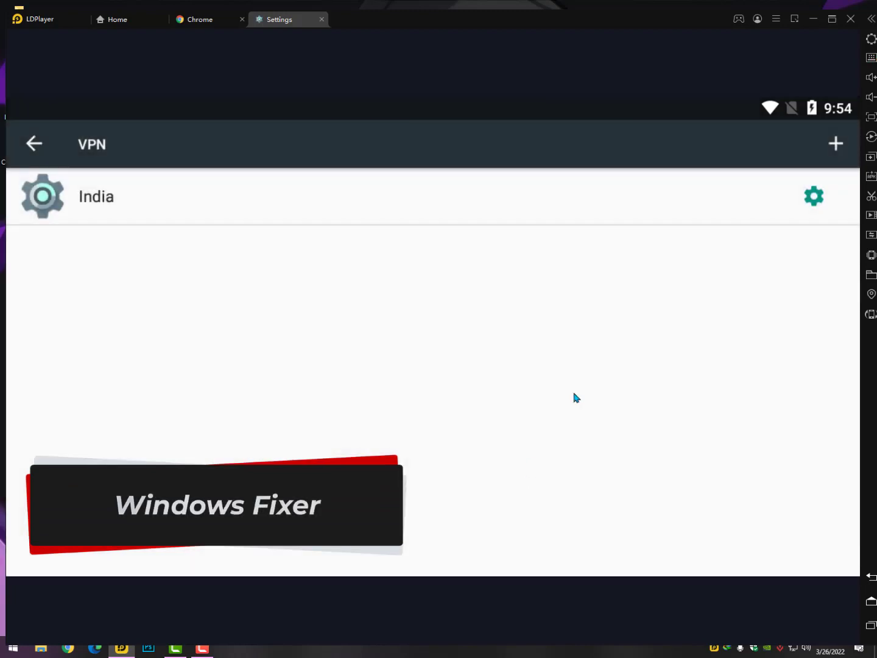
left_click(850, 18)
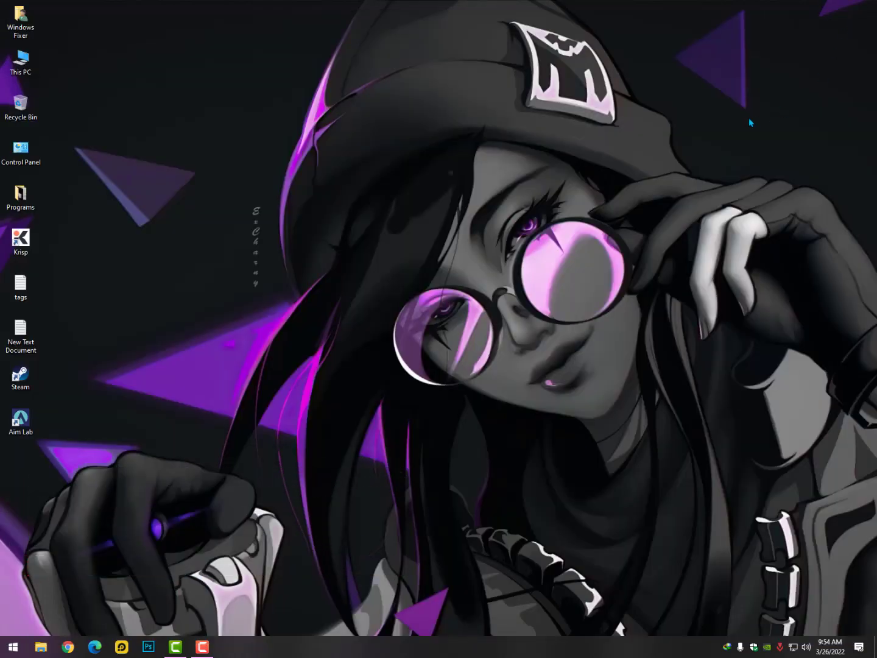